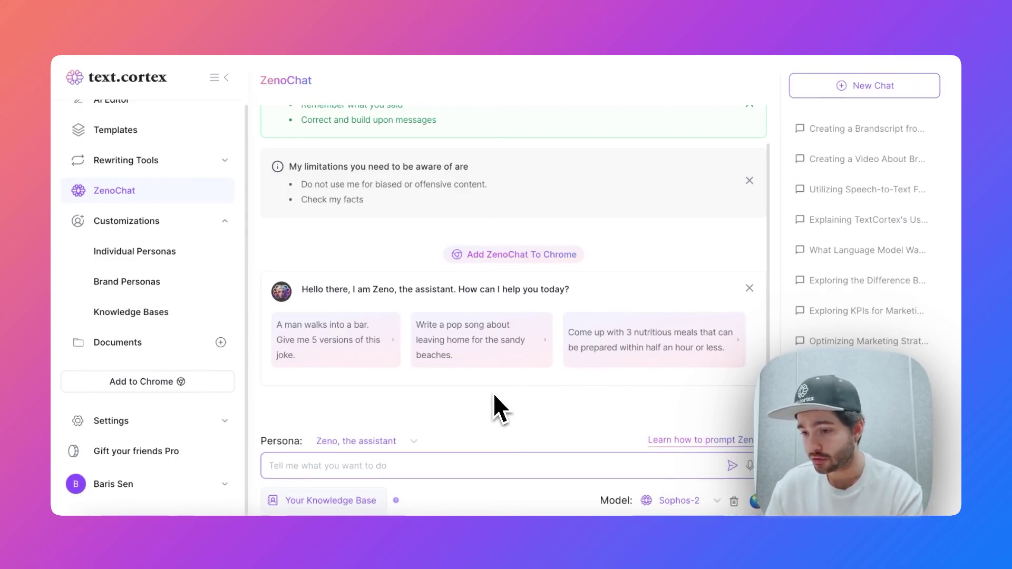
scroll(378, 356, "up", 1)
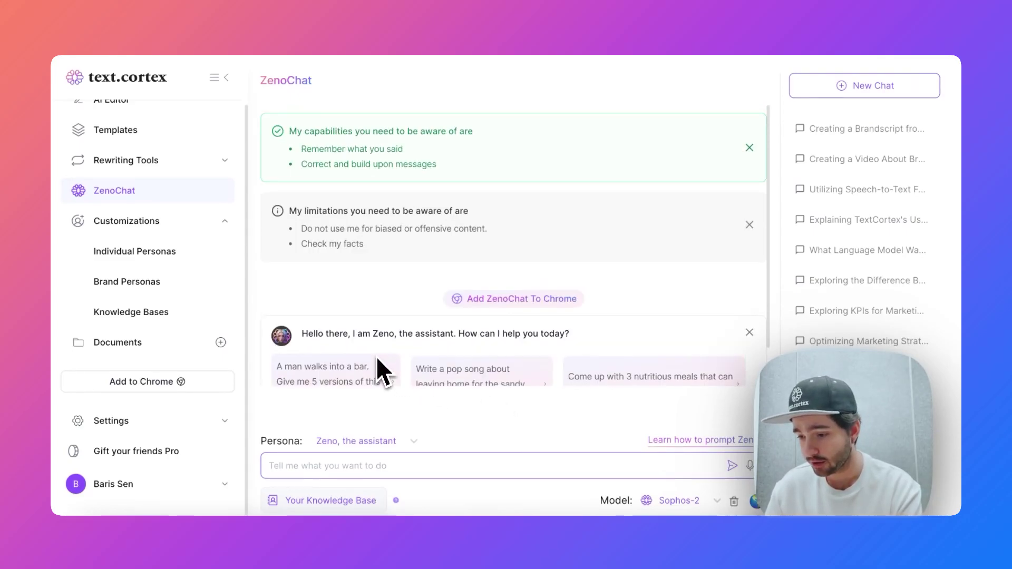
scroll(376, 356, "down", 1)
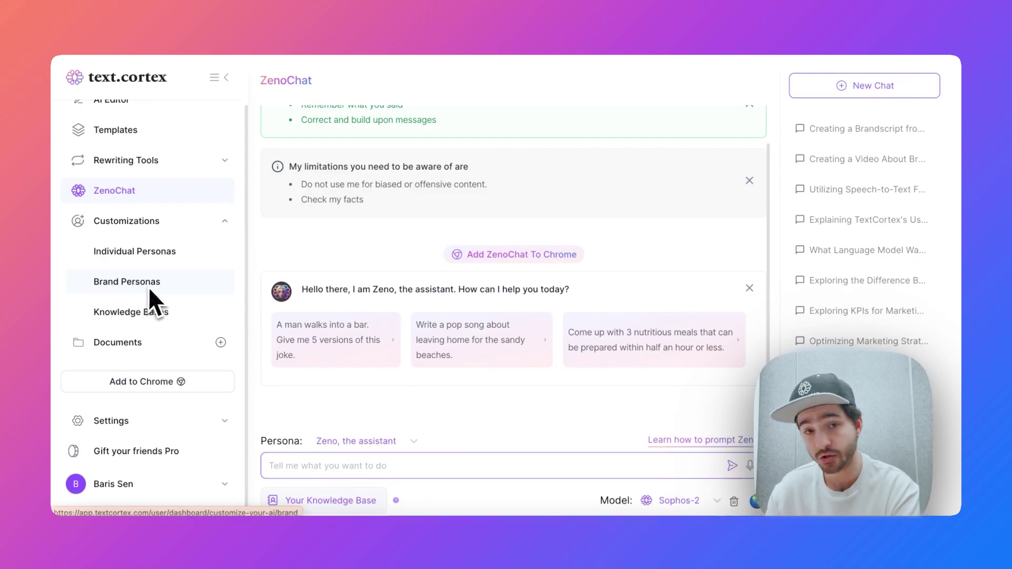
Step: Review the uploaded knowledge base PDFs, then go to the empty Brand Personas library
left_click(177, 313)
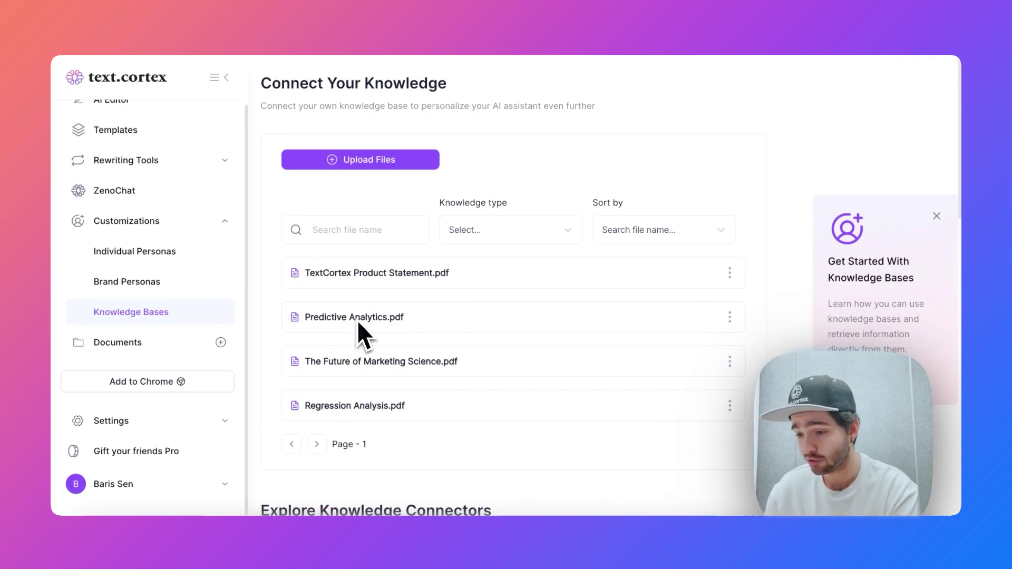
scroll(358, 322, "down", 1)
scroll(427, 328, "up", 1)
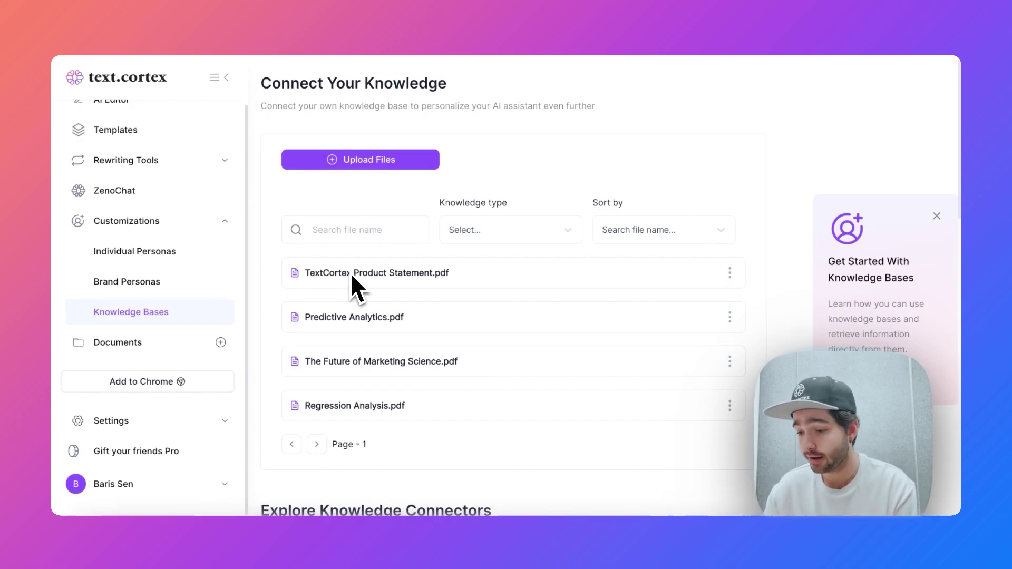
scroll(351, 273, "down", 1)
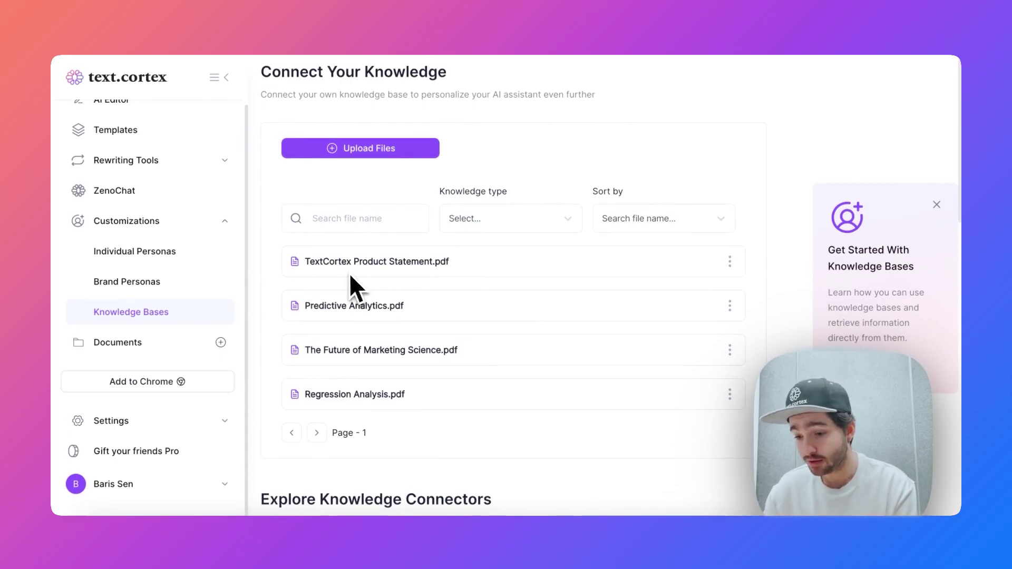
left_click(208, 284)
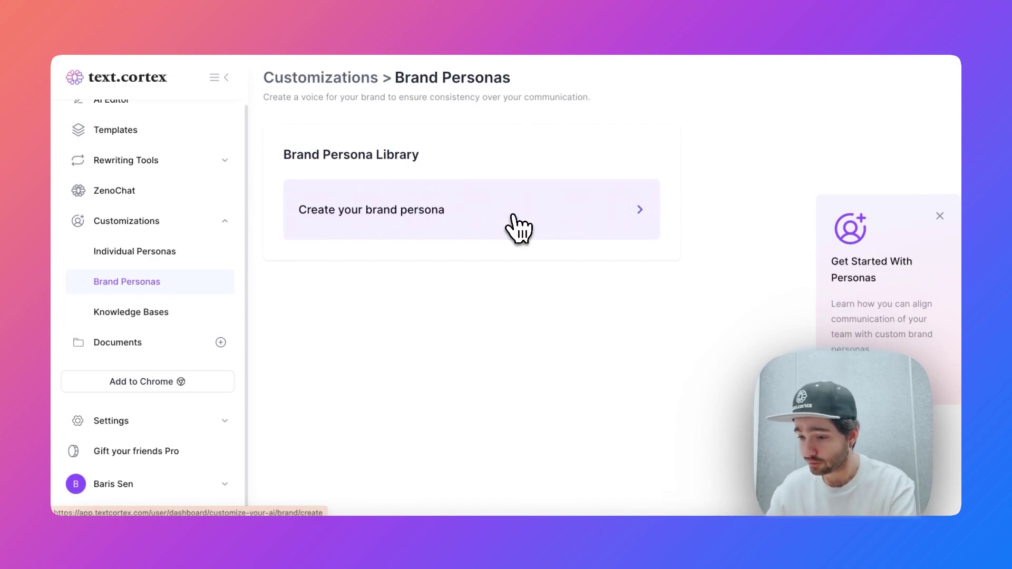
Step: Start a new brand persona form and check the usage options, leaving it on General
left_click(480, 230)
scroll(480, 230, "down", 3)
scroll(479, 230, "down", 1)
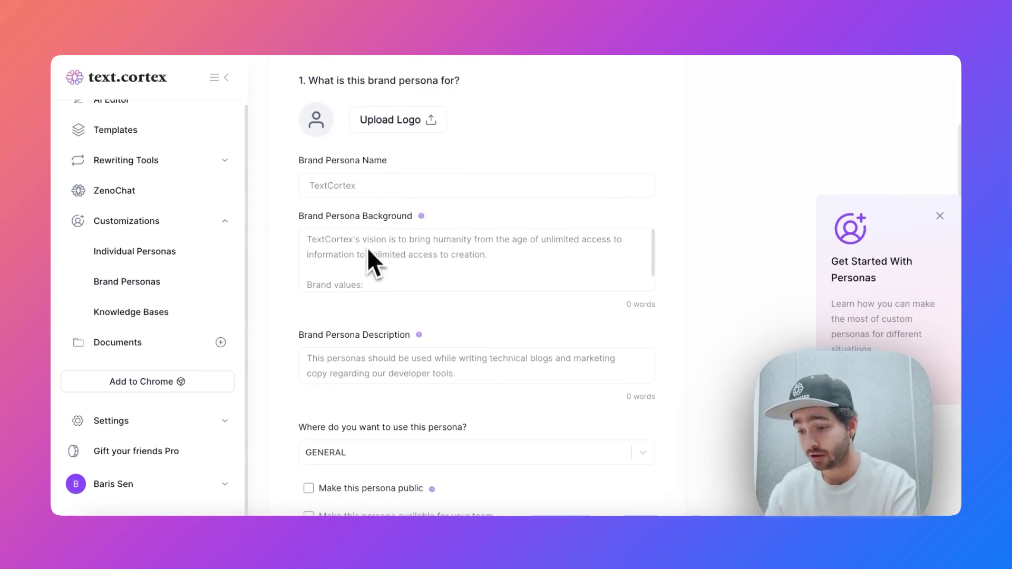
scroll(443, 237, "down", 1)
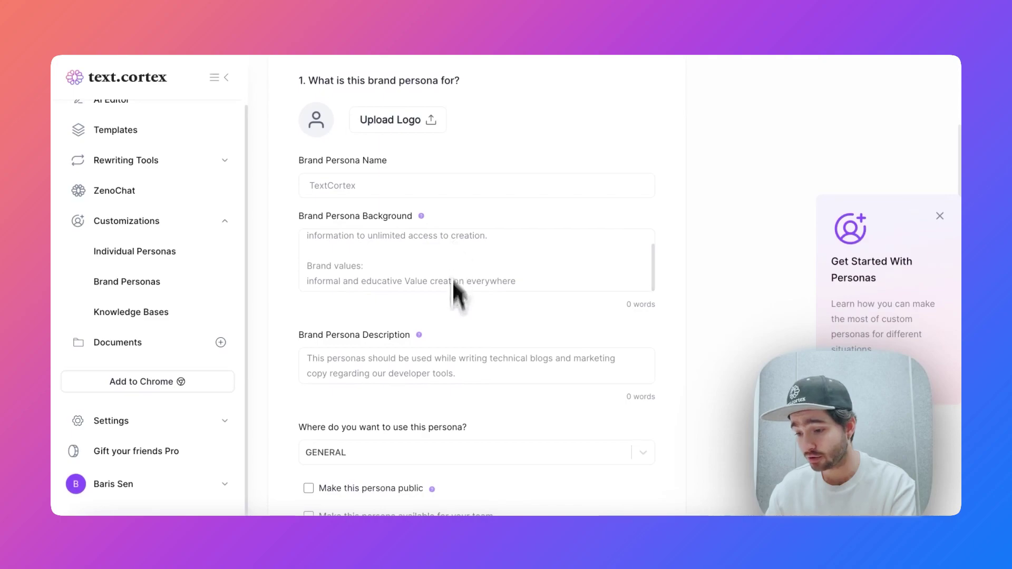
scroll(451, 317, "down", 1)
scroll(444, 346, "down", 1)
scroll(440, 334, "down", 1)
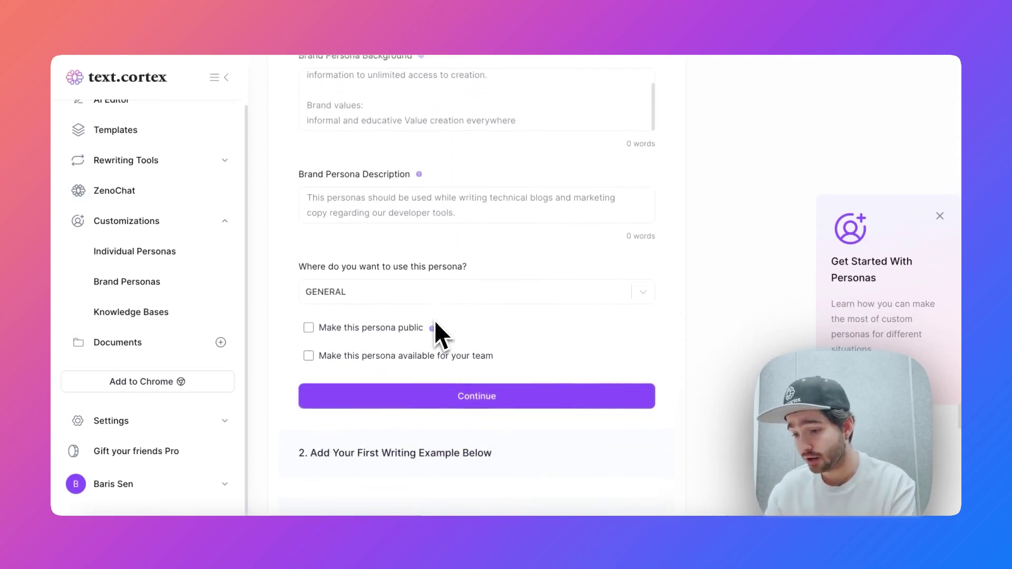
left_click(401, 297)
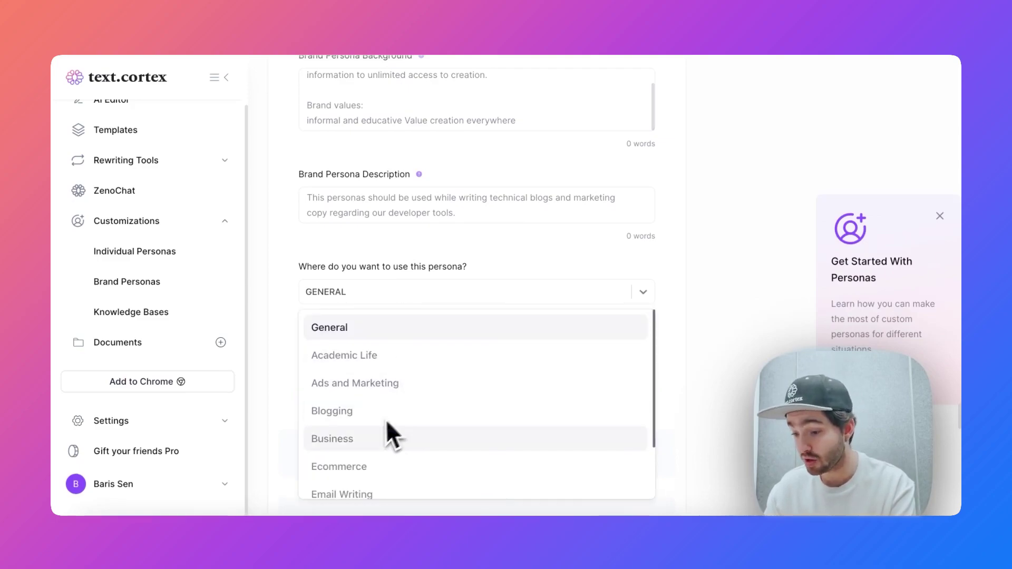
scroll(372, 441, "down", 1)
scroll(373, 444, "down", 2)
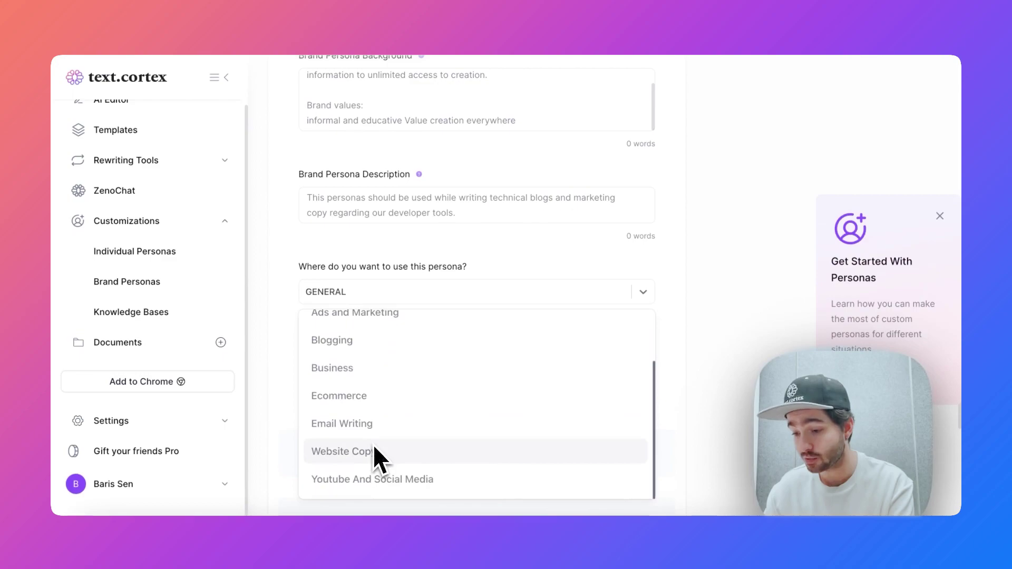
scroll(373, 445, "up", 2)
left_click(292, 326)
scroll(292, 327, "down", 1)
scroll(293, 327, "down", 3)
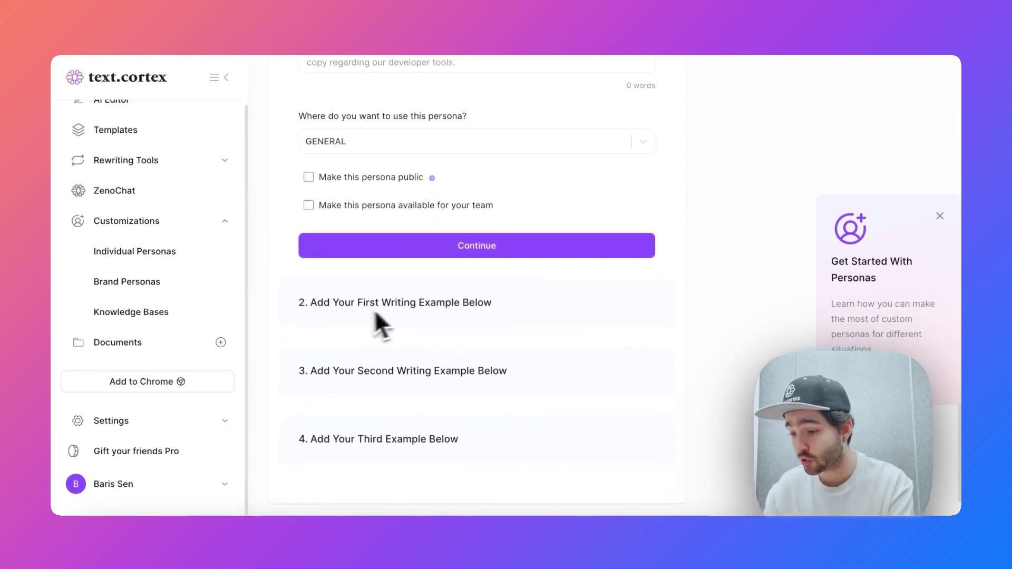
scroll(470, 311, "down", 1)
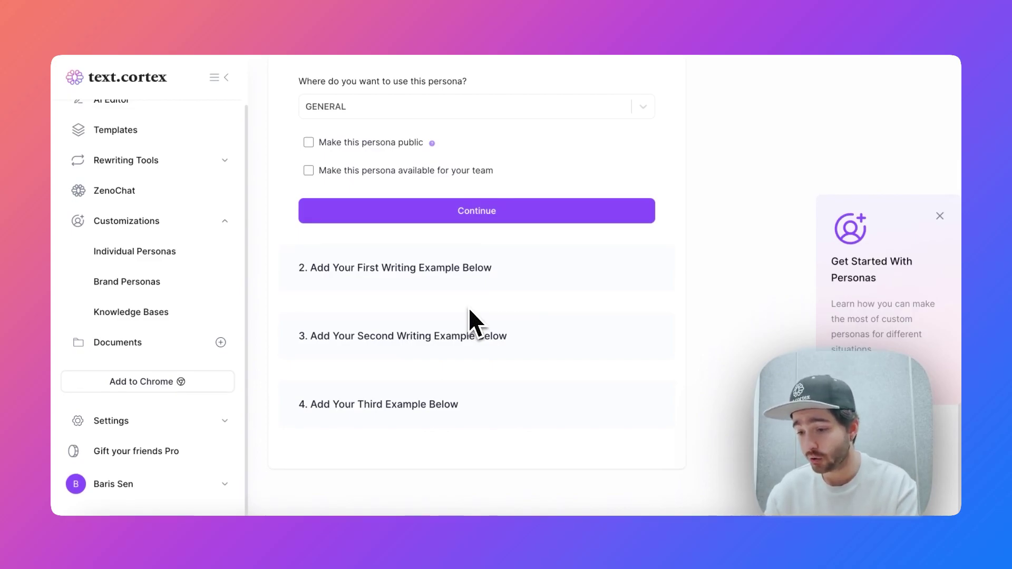
scroll(471, 310, "up", 5)
scroll(470, 310, "up", 2)
scroll(470, 310, "up", 2)
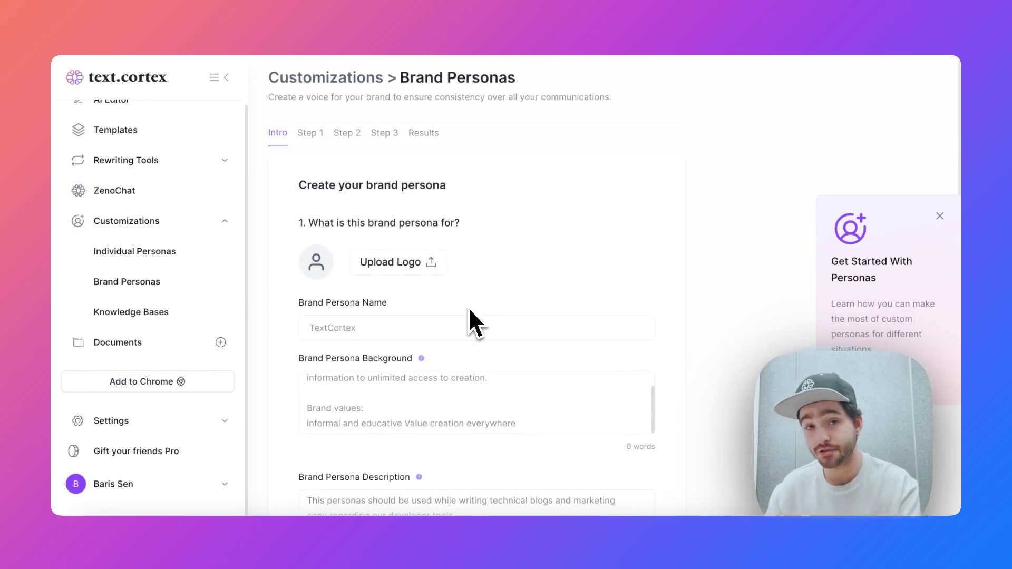
Step: Move between Knowledge Bases, Brand Personas and ZenoChat, ending on the four-PDF Knowledge Bases list
left_click(181, 313)
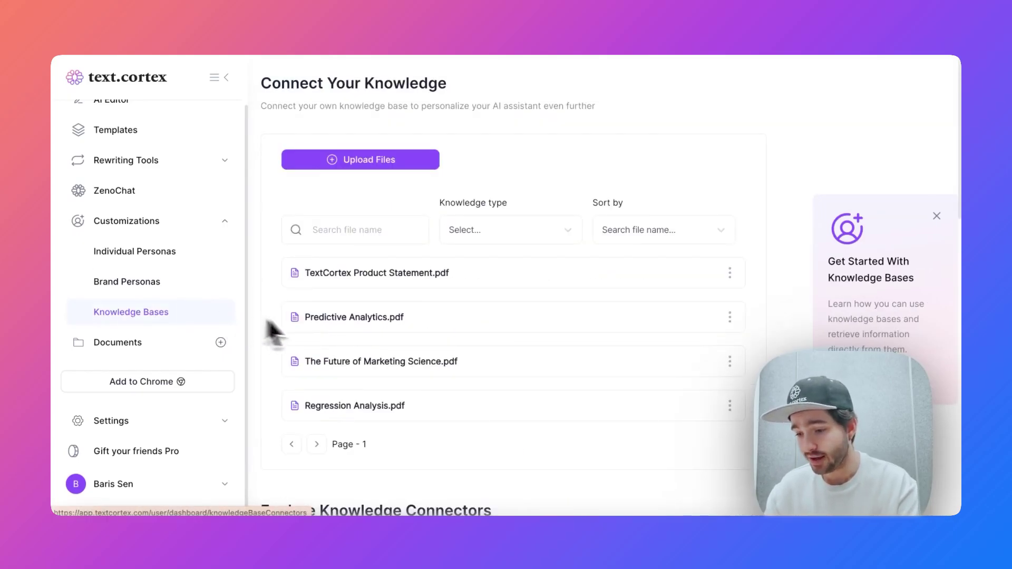
scroll(320, 326, "down", 1)
scroll(320, 326, "down", 1)
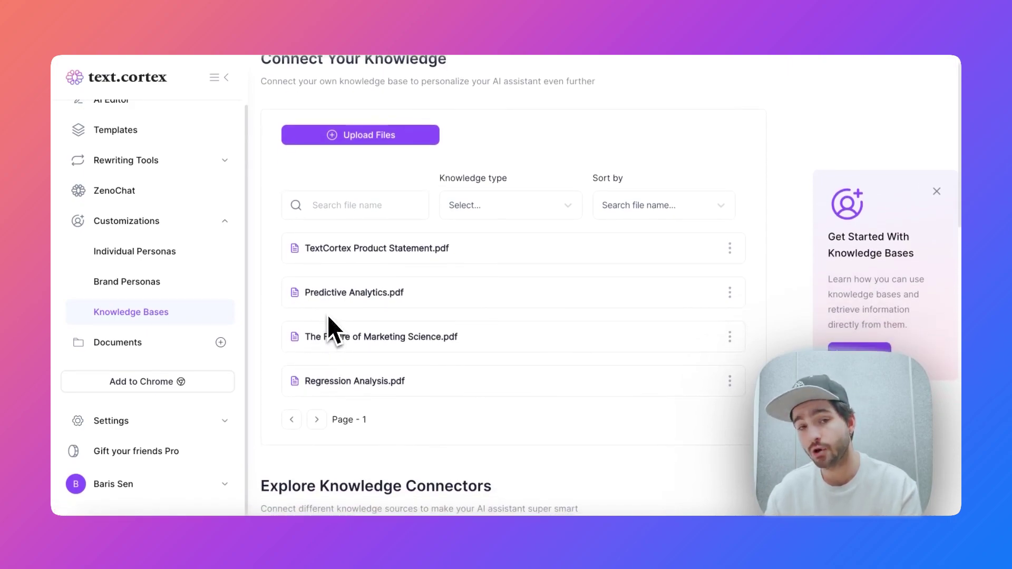
left_click(202, 287)
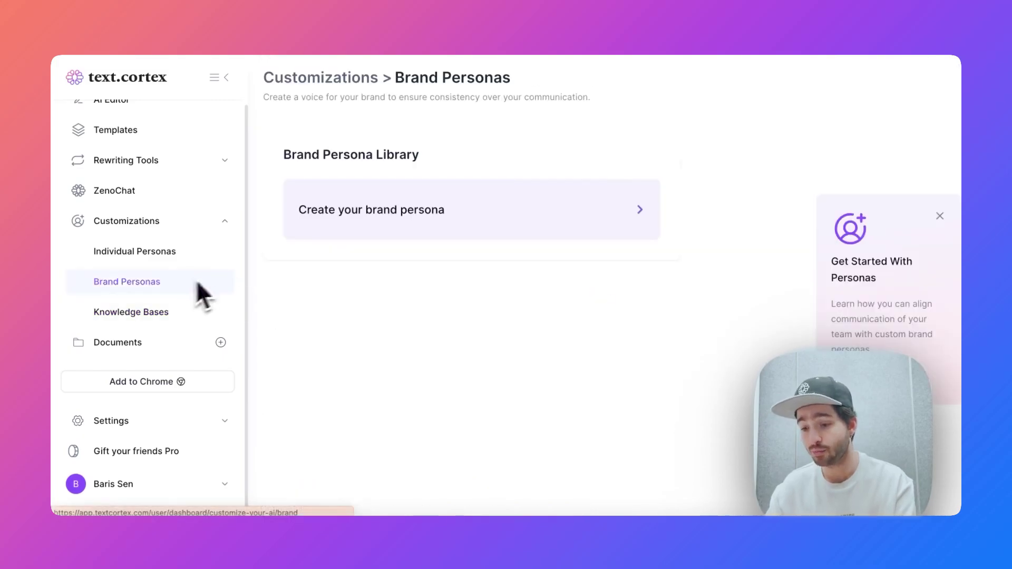
left_click(190, 196)
scroll(364, 272, "down", 2)
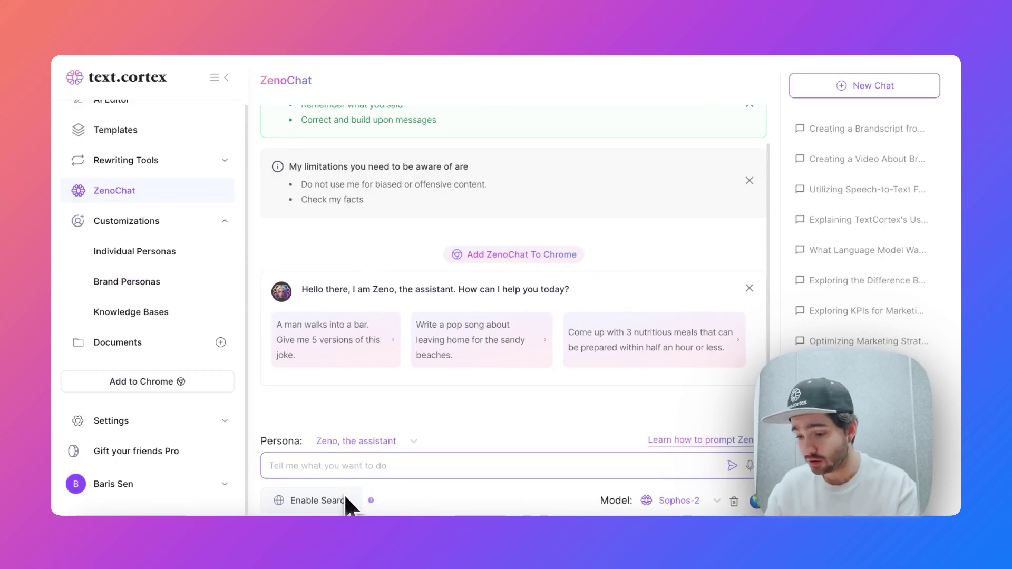
left_click(185, 323)
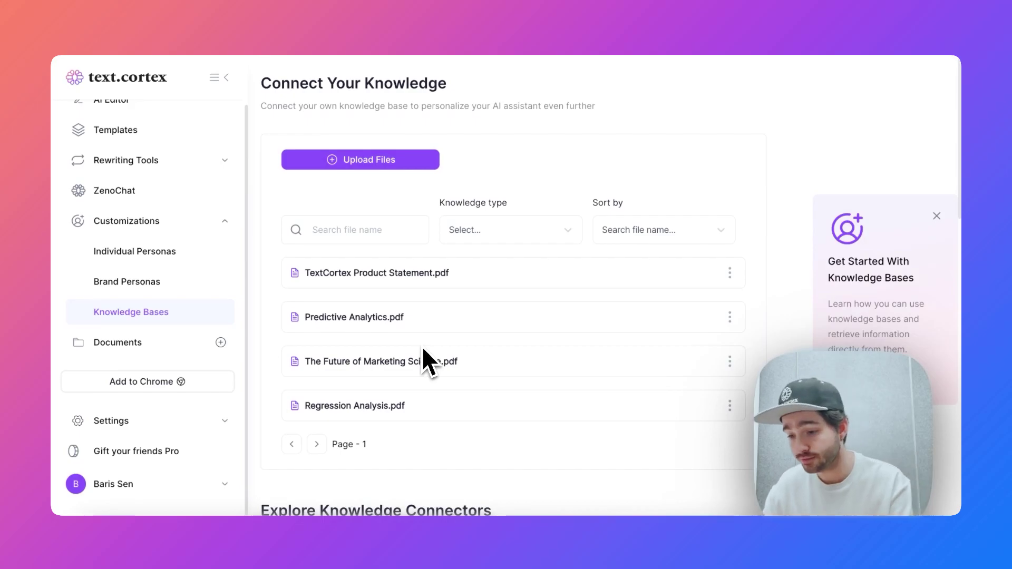
Step: Ask ZenoChat, using your knowledge base as source, for a brandscript from the product statement
left_click(176, 199)
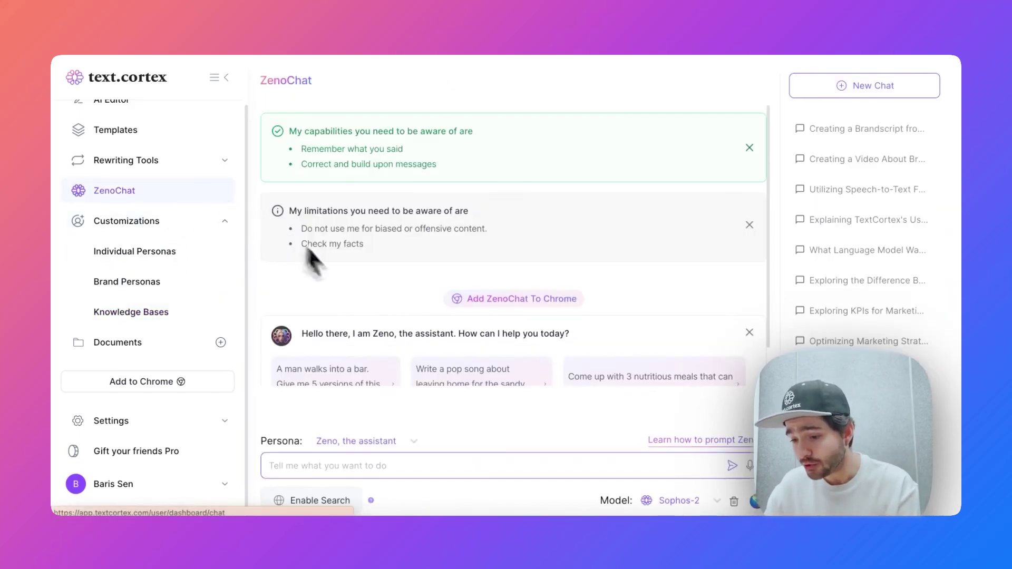
left_click(320, 501)
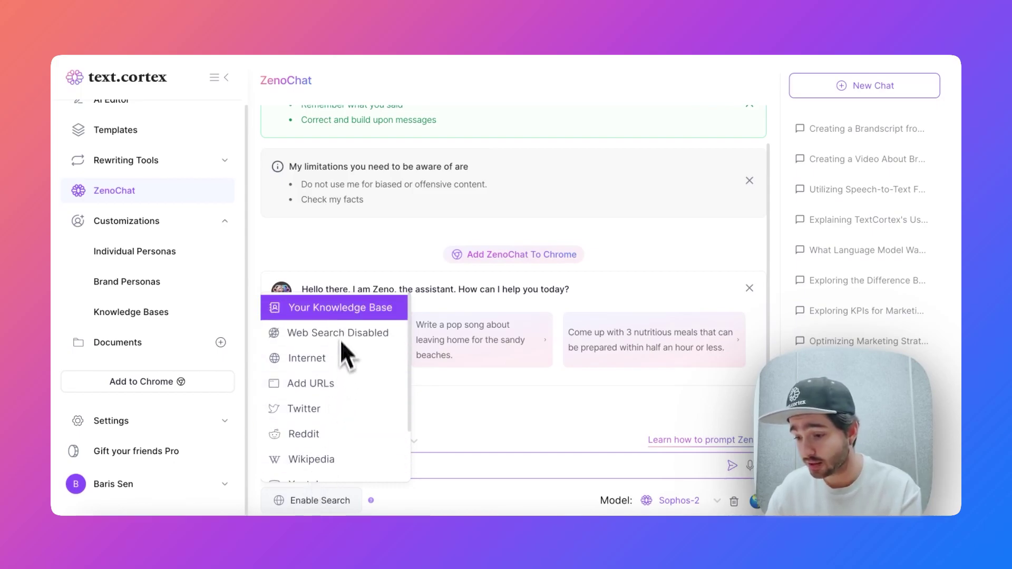
left_click(328, 313)
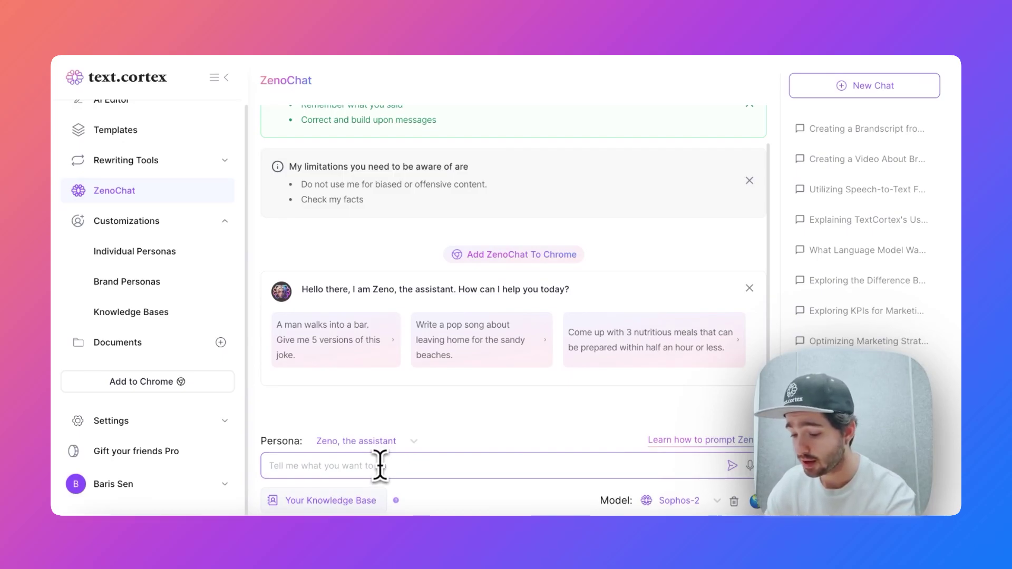
type("cript for TextC")
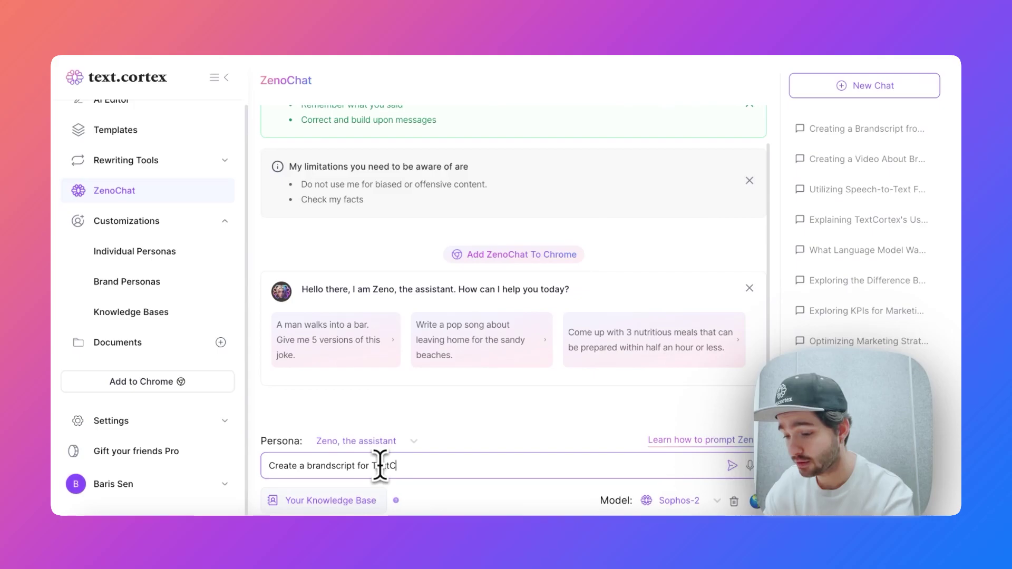
type("ortex based on the product statem")
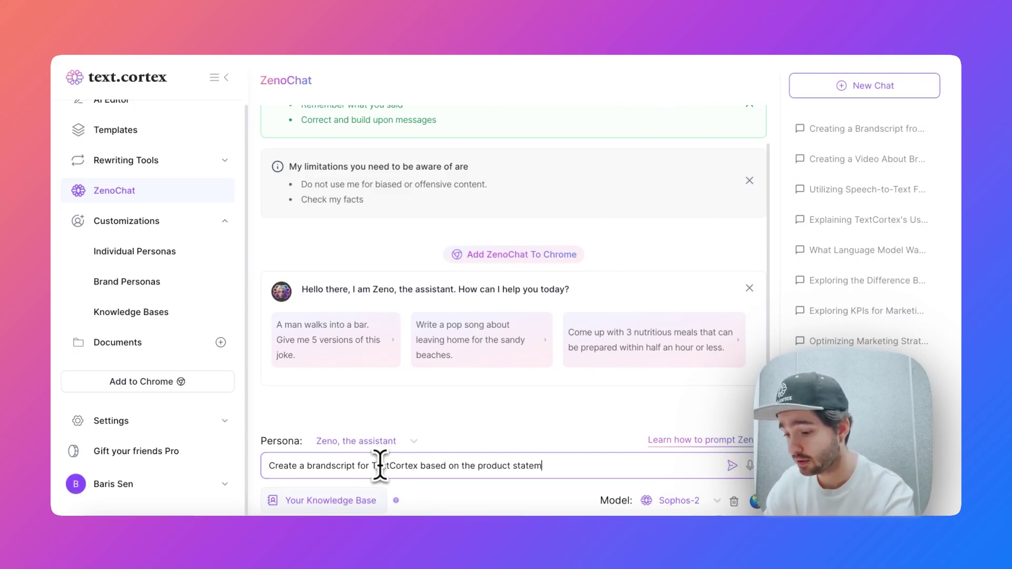
type("ent")
key("Return")
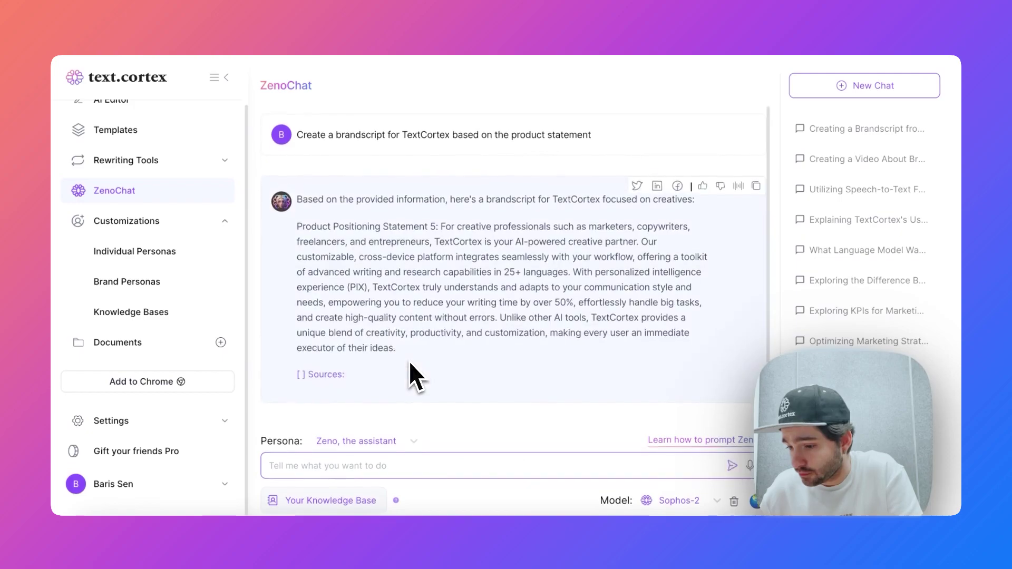
scroll(427, 337, "up", 1)
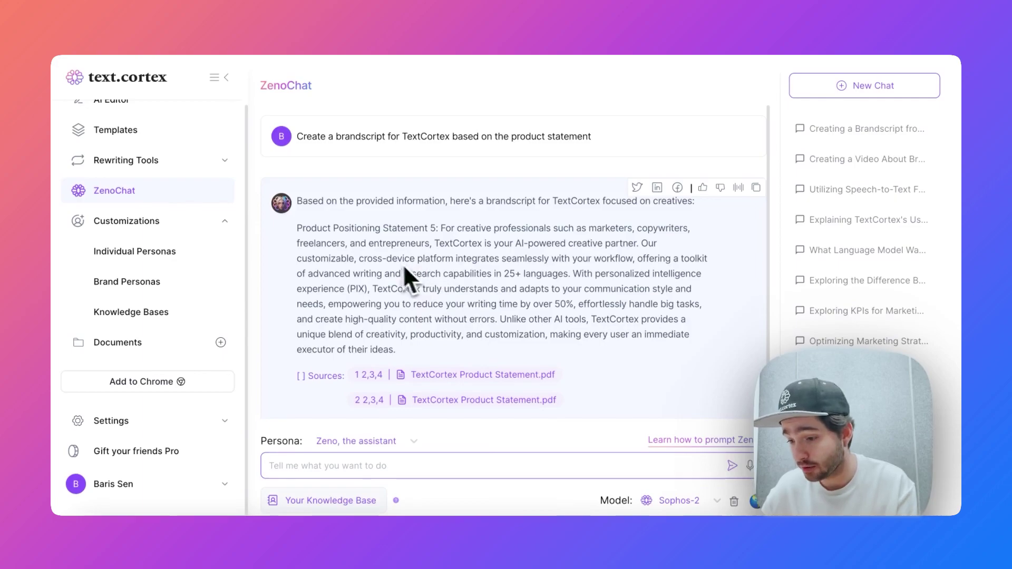
Step: Copy the brandscript paragraph from the reply and go to the Brand Personas library
mouse_move(297, 228)
left_mouse_down()
mouse_move(382, 260)
mouse_move(458, 350)
left_mouse_up()
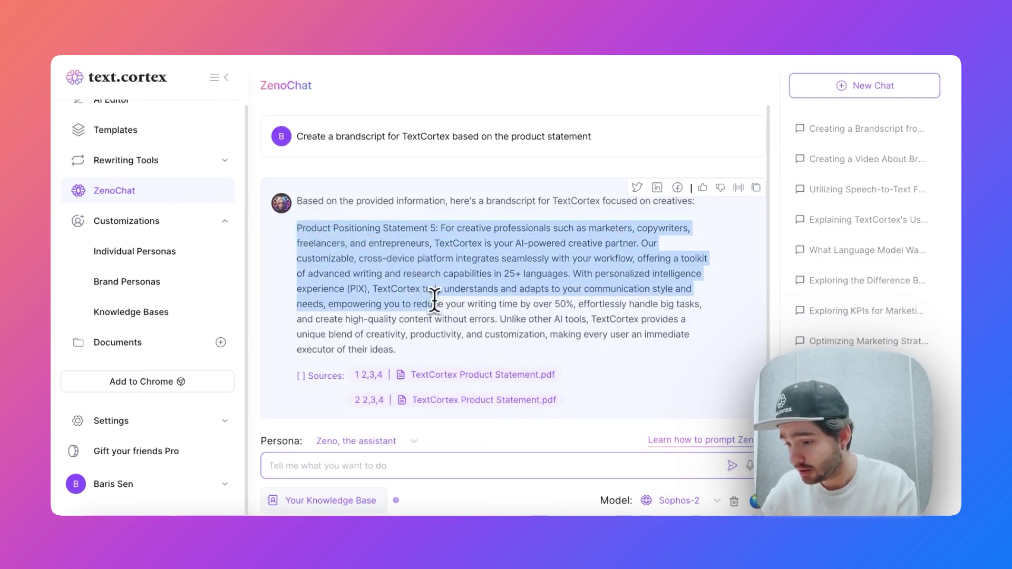
key("ctrl+c")
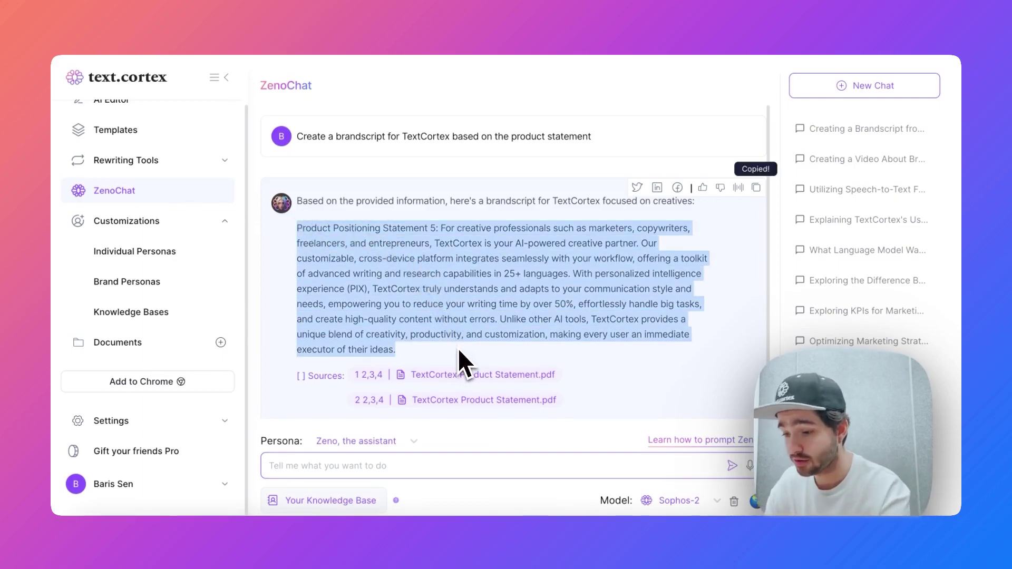
left_click(189, 297)
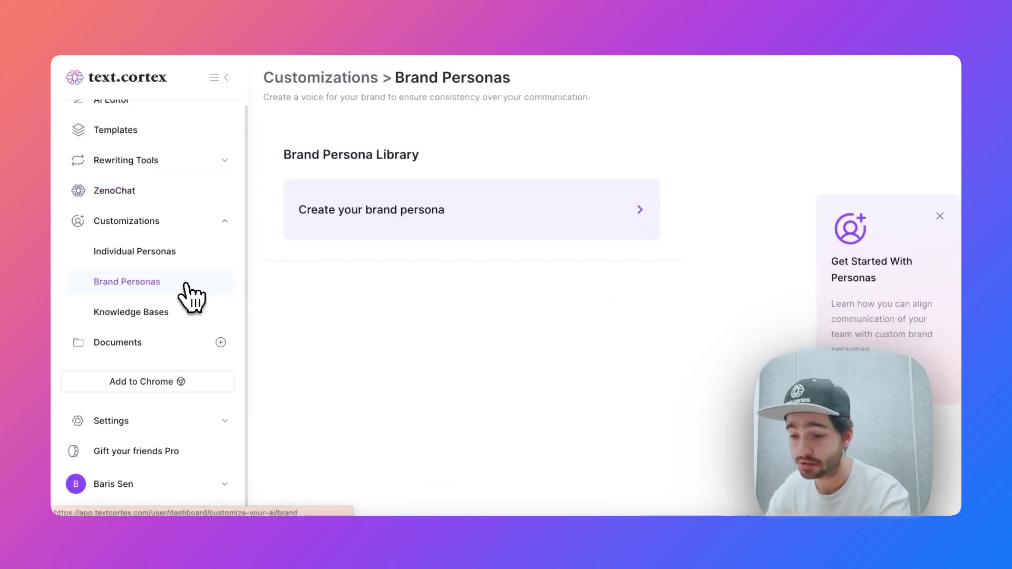
Step: Name a new persona 'TextCortex Marketing Rep.' and paste the brandscript as its background
left_click(455, 233)
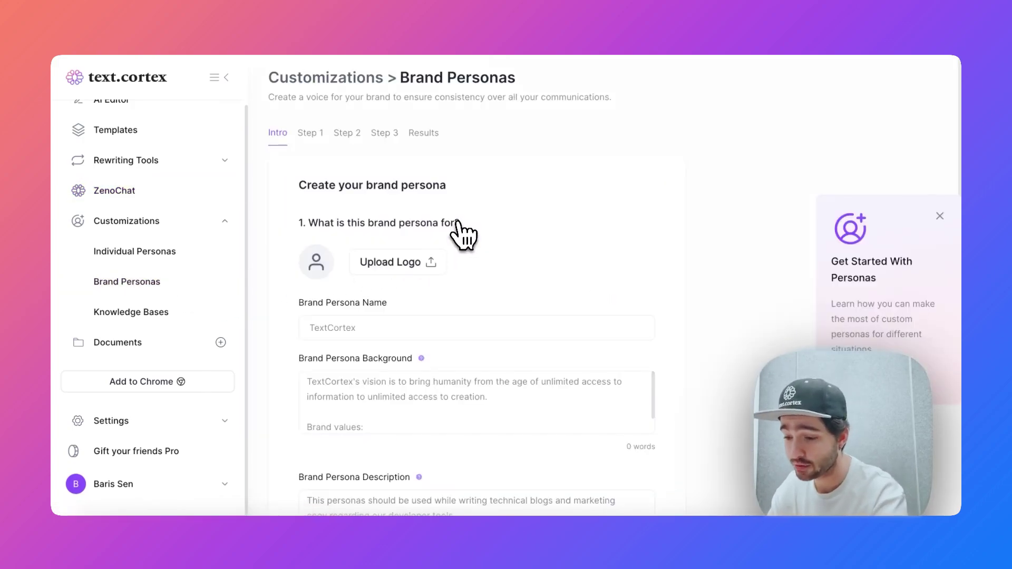
left_click(413, 334)
type("TextCortex Marketing Rep")
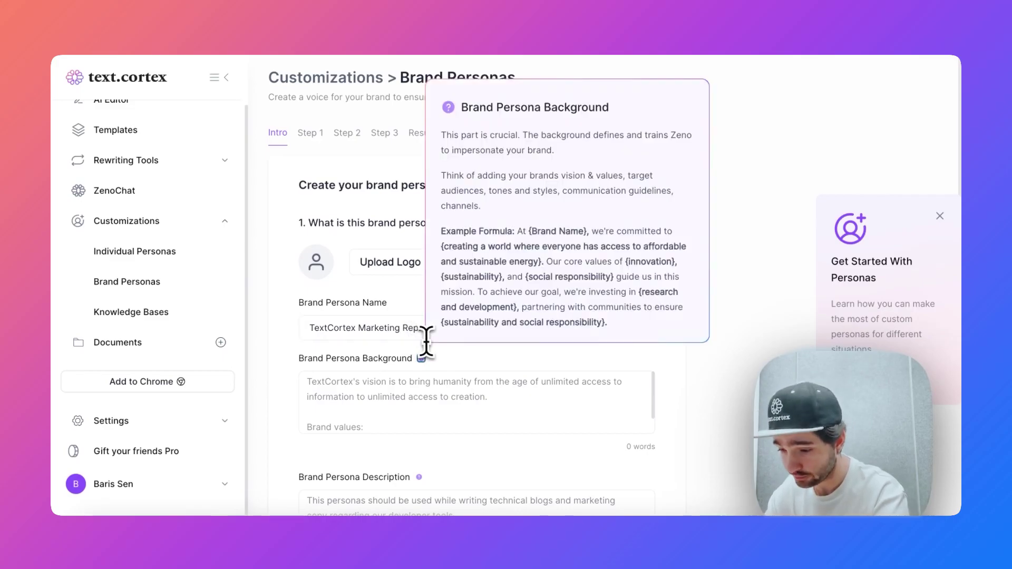
scroll(422, 360, "down", 1)
mouse_move(421, 331)
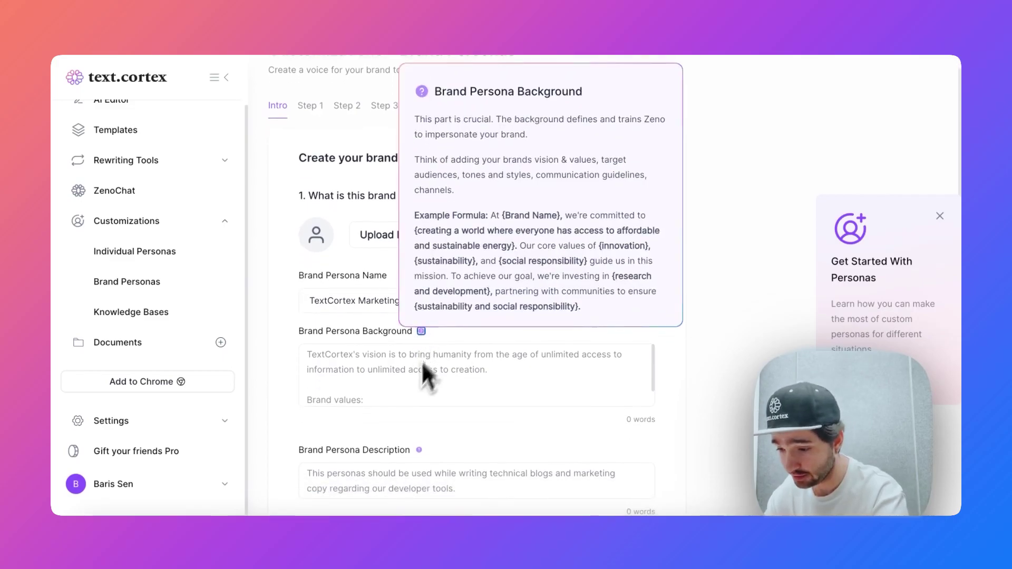
left_click(397, 391)
scroll(396, 392, "down", 1)
scroll(372, 381, "up", 1)
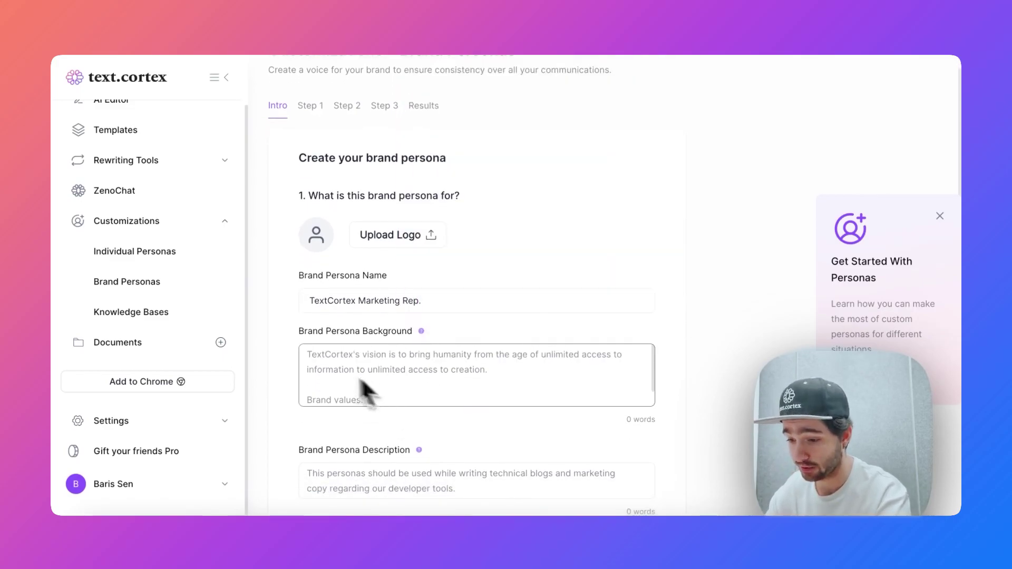
scroll(299, 362, "down", 1)
key("ctrl+v")
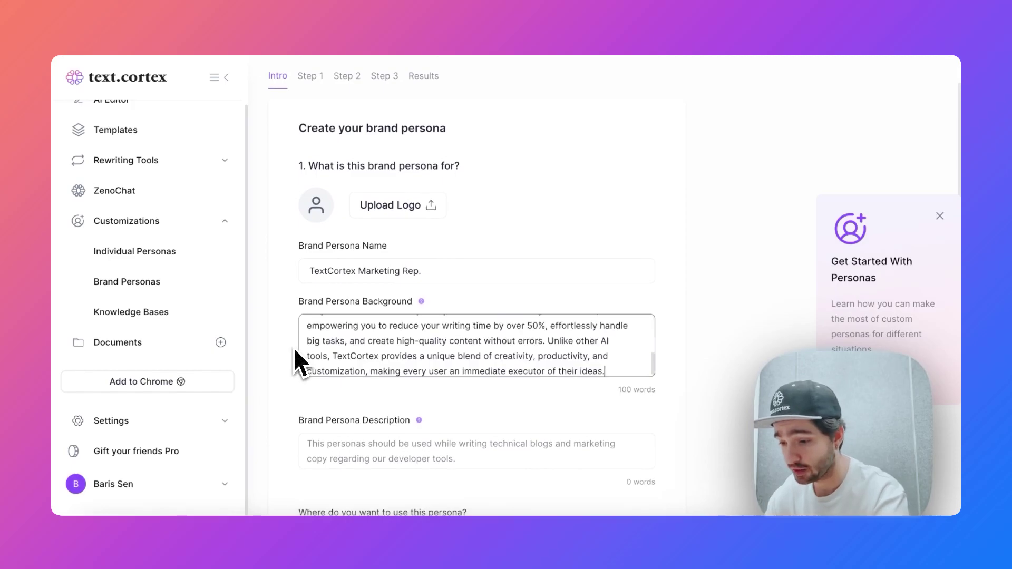
scroll(407, 355, "up", 2)
scroll(407, 351, "up", 2)
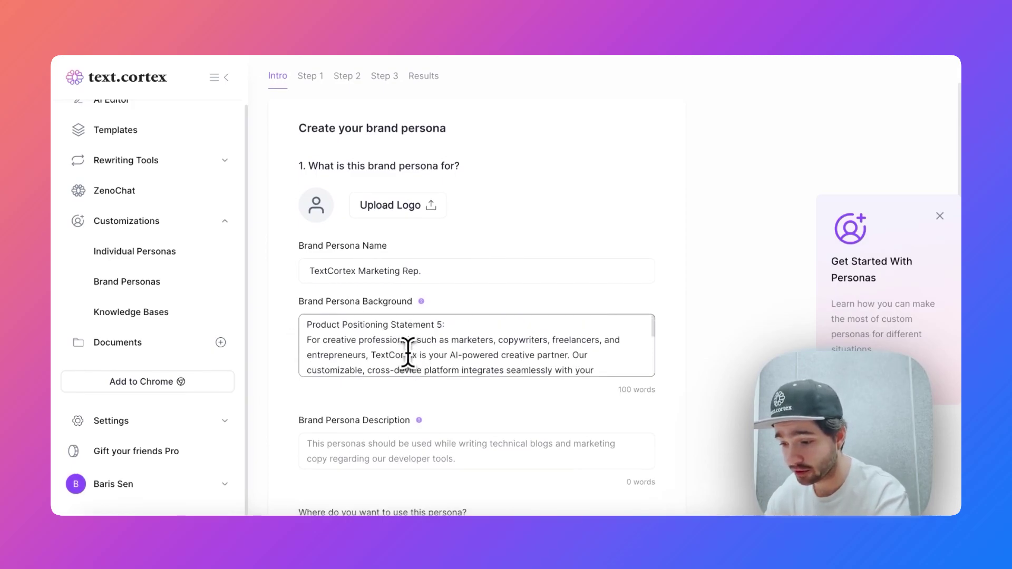
Step: Remove the 'Product Positioning Statement 5' heading from the background and add the 'Marketing Rep.' description
left_click_drag(449, 325, 305, 325)
key("BackSpace")
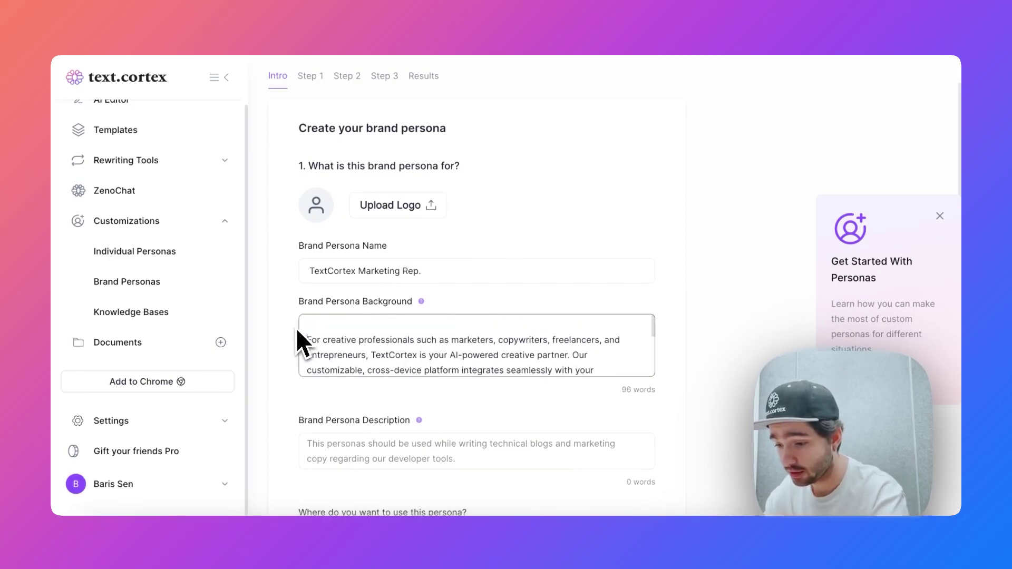
key("Delete")
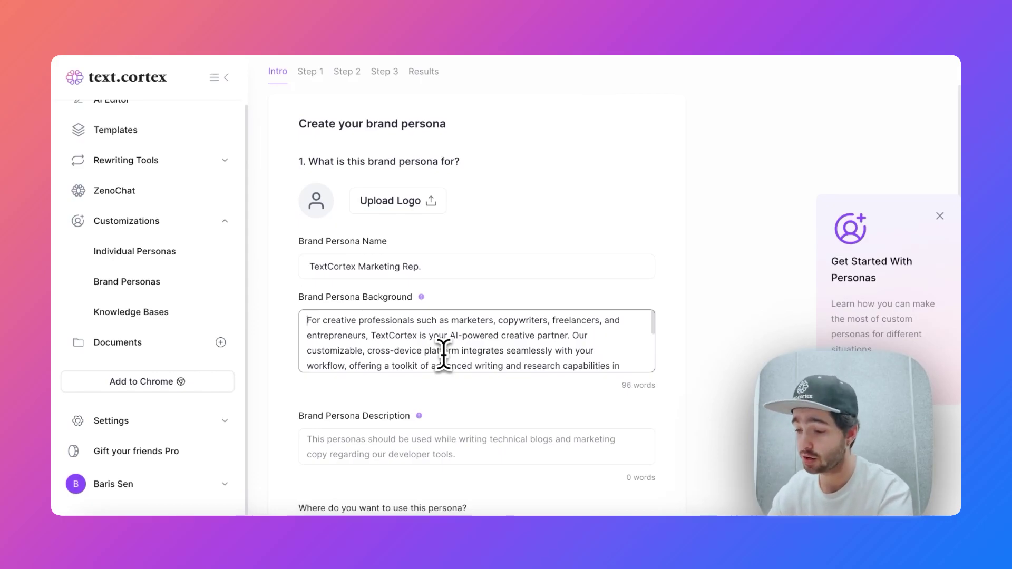
scroll(468, 355, "down", 1)
scroll(495, 364, "up", 1)
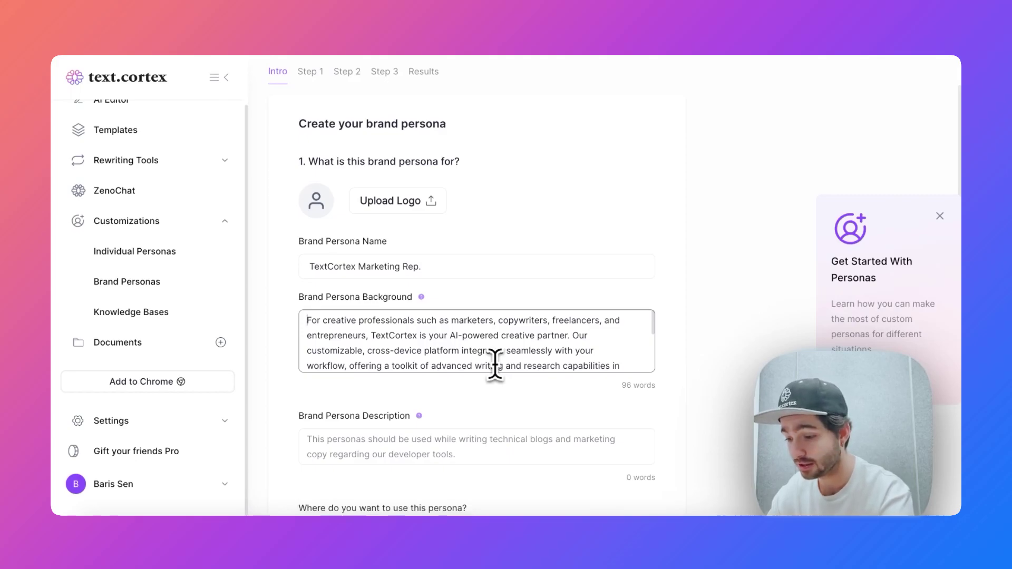
scroll(495, 352, "down", 1)
scroll(495, 352, "down", 1)
scroll(492, 377, "down", 1)
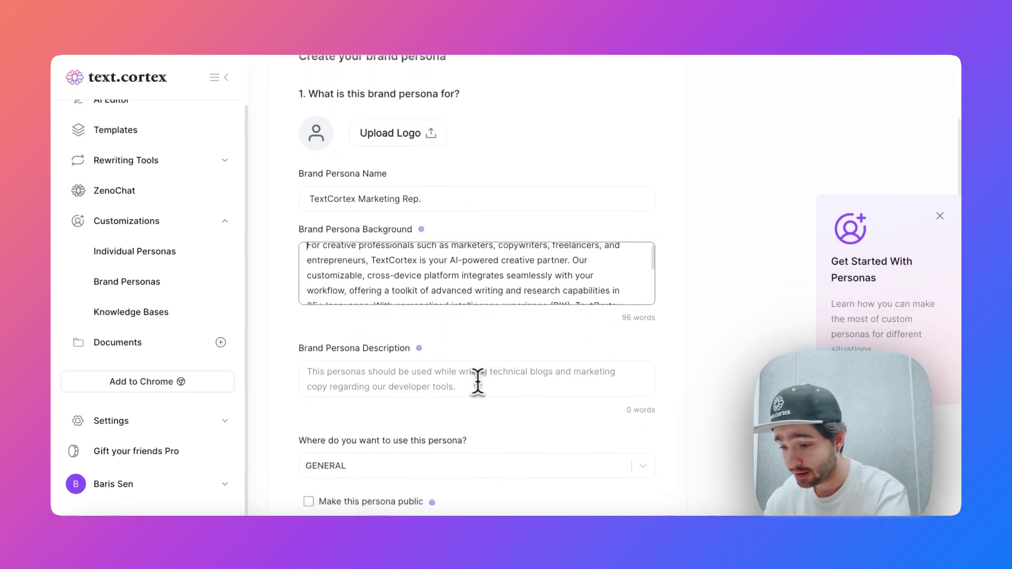
left_click(471, 380)
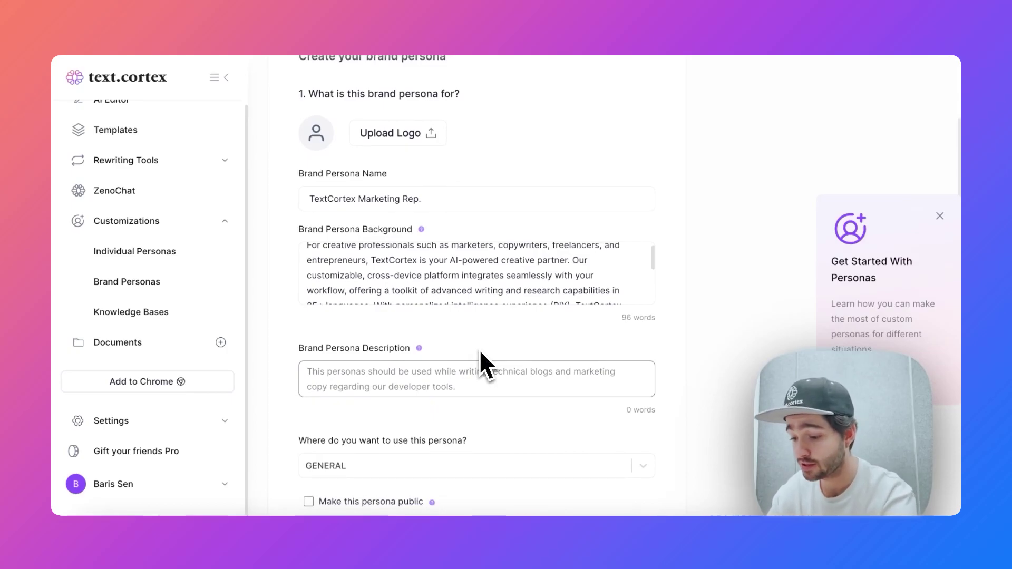
type("Marke")
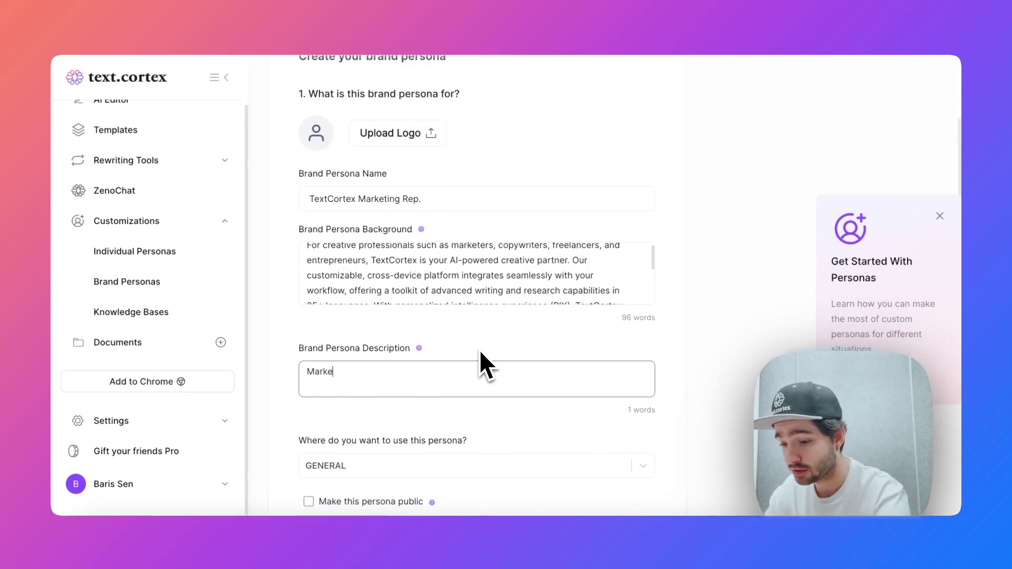
type("ting Re")
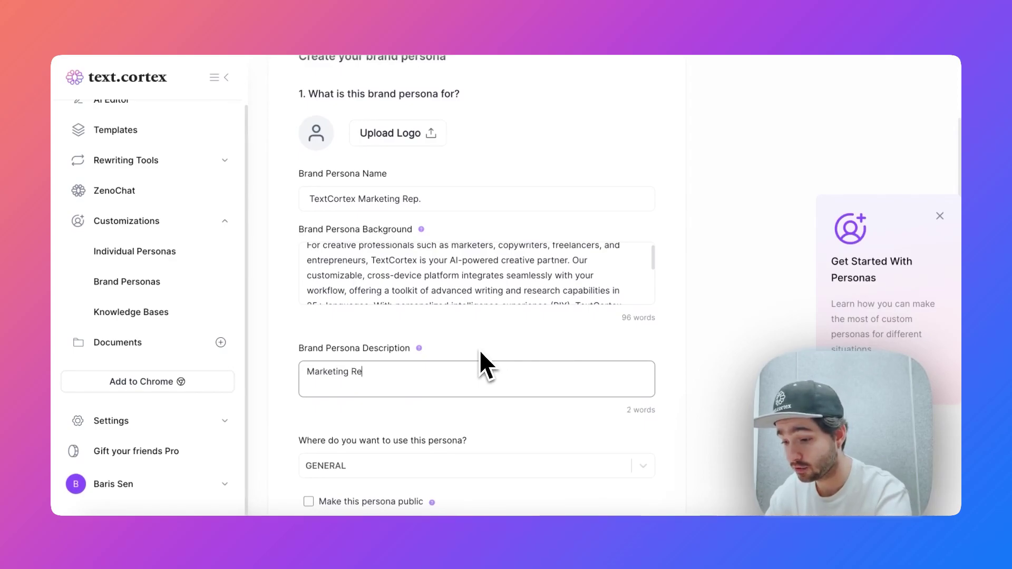
type("p.")
scroll(479, 350, "down", 1)
scroll(480, 350, "down", 2)
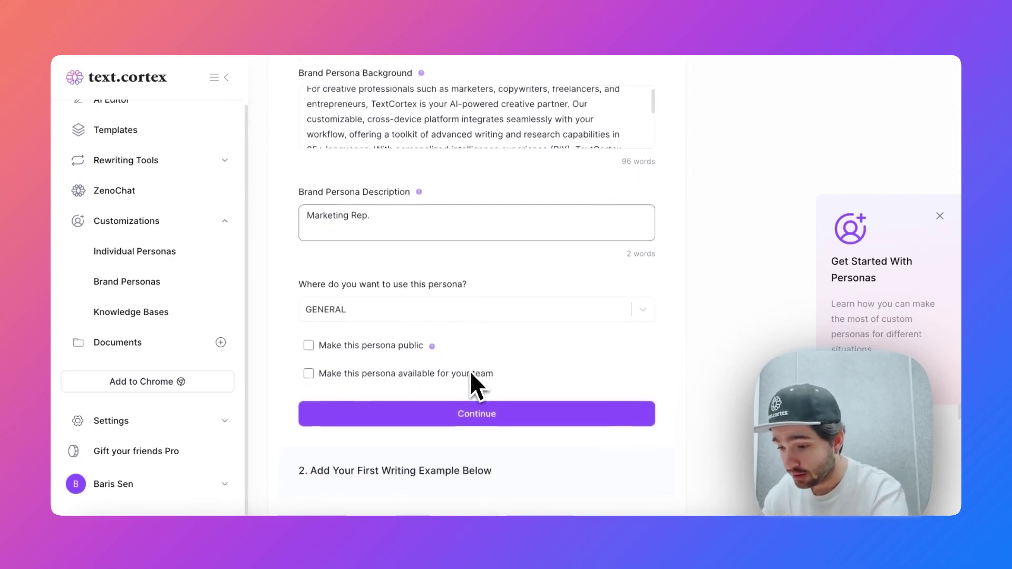
scroll(469, 371, "down", 2)
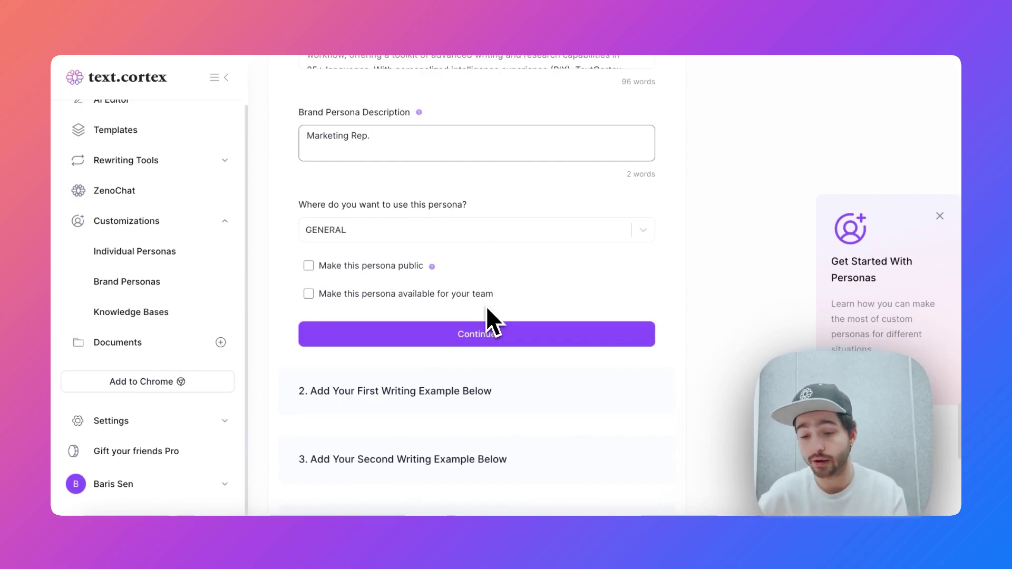
left_click(467, 337)
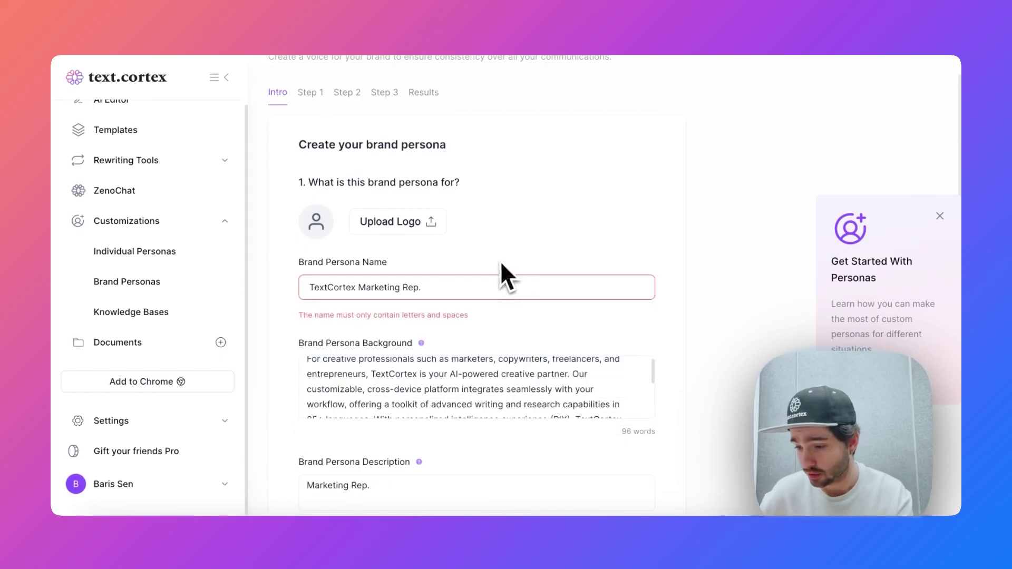
left_click(474, 282)
scroll(474, 282, "down", 2)
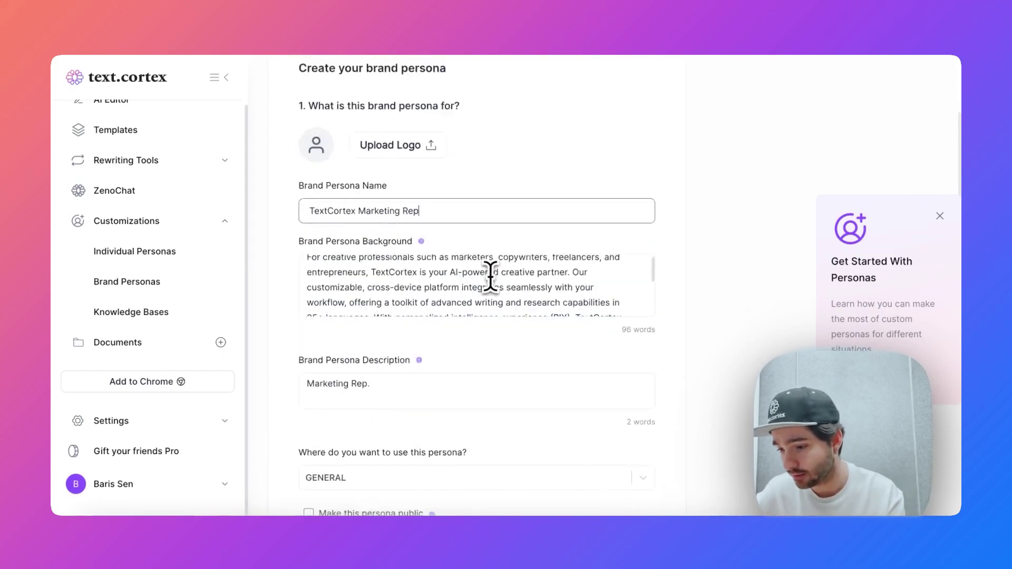
scroll(487, 277, "down", 5)
left_click(488, 268)
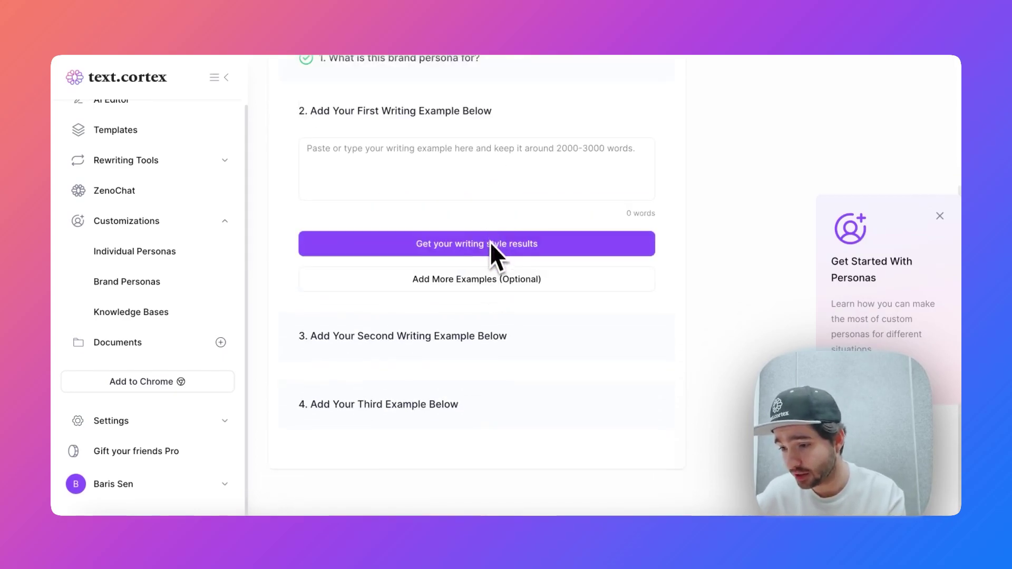
scroll(491, 246, "up", 2)
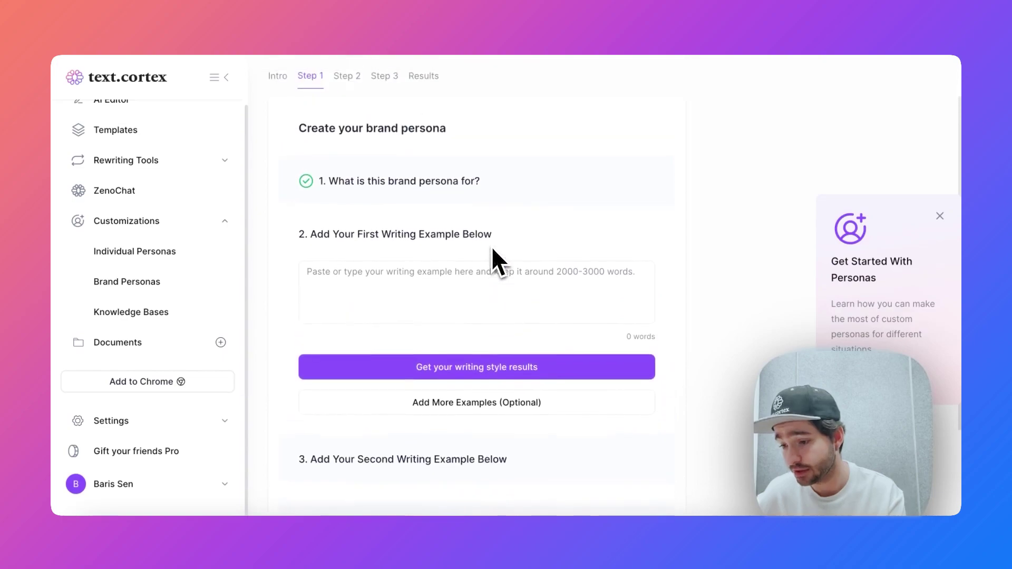
left_click(483, 286)
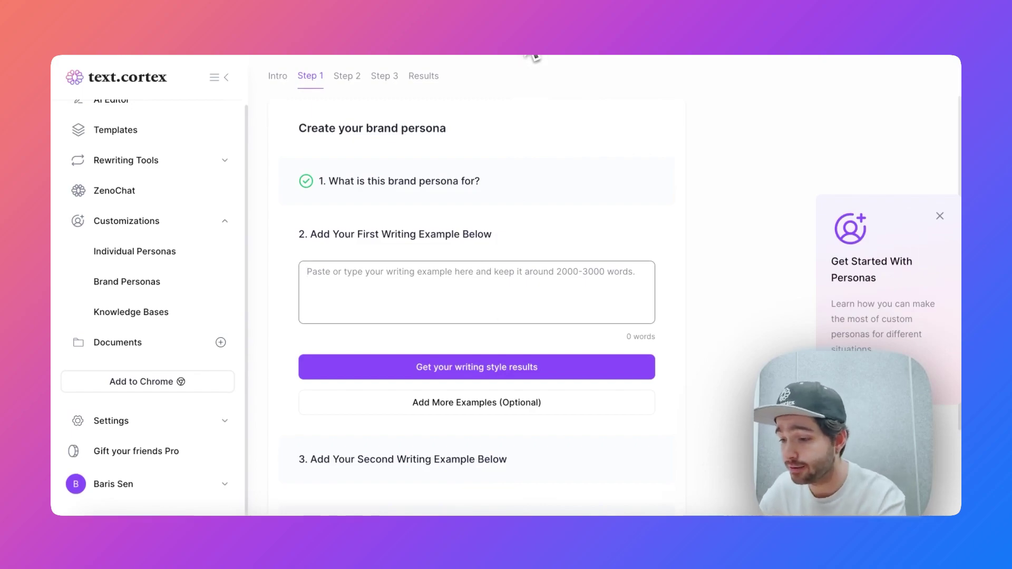
scroll(491, 229, "down", 1)
scroll(489, 233, "up", 1)
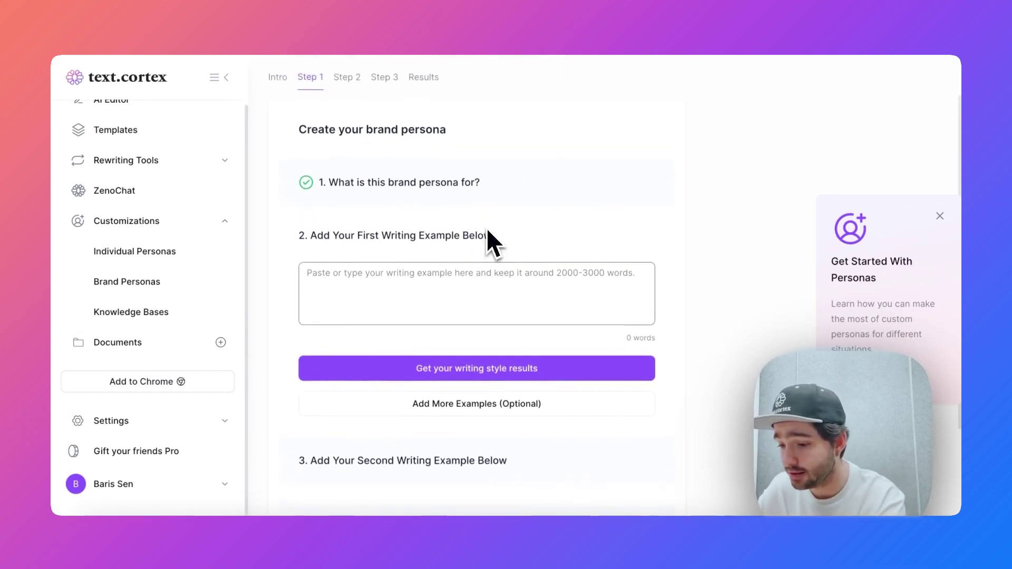
scroll(486, 229, "up", 1)
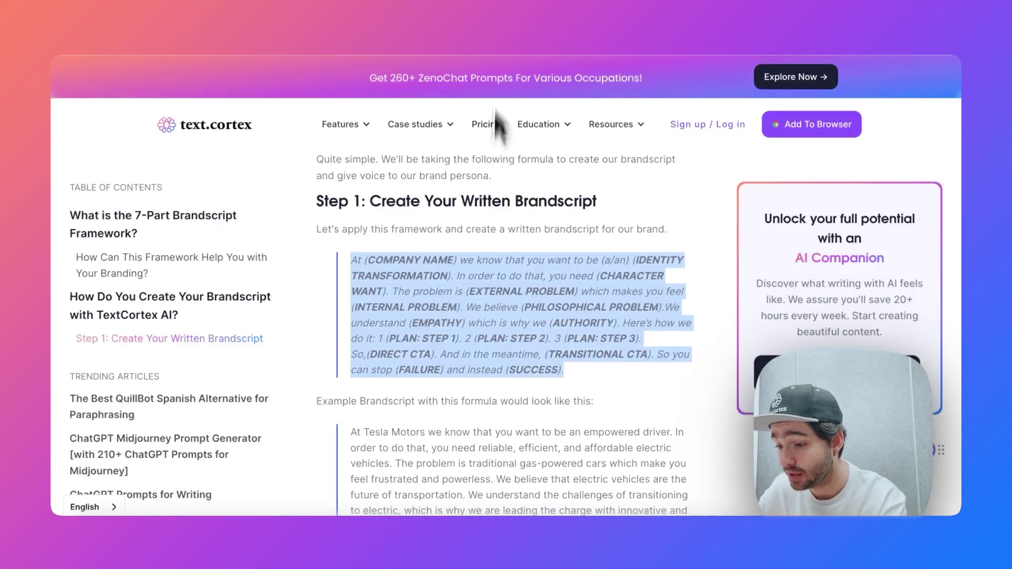
scroll(487, 269, "up", 1)
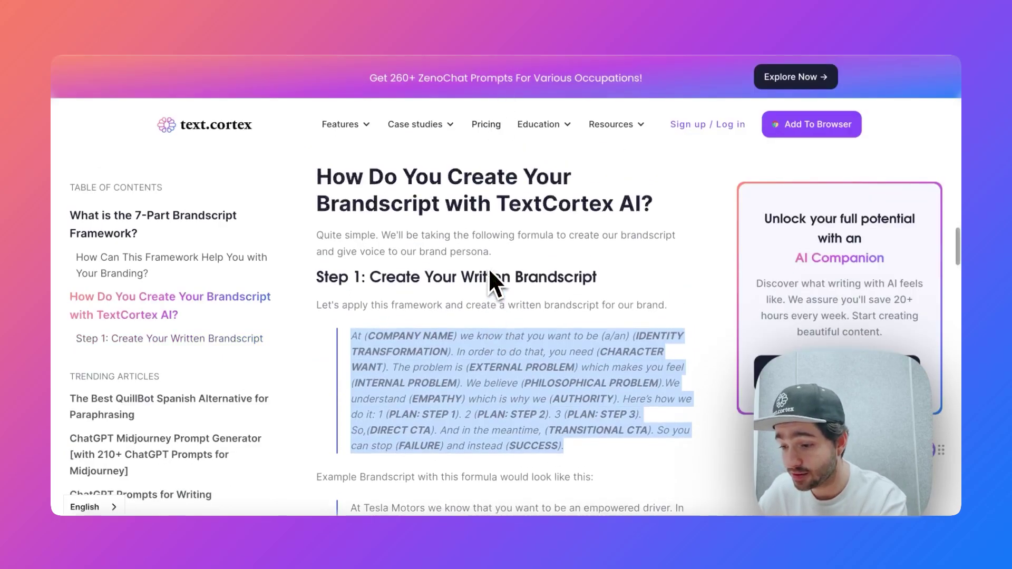
scroll(488, 270, "up", 3)
scroll(488, 269, "up", 3)
scroll(490, 271, "up", 5)
scroll(489, 271, "up", 1)
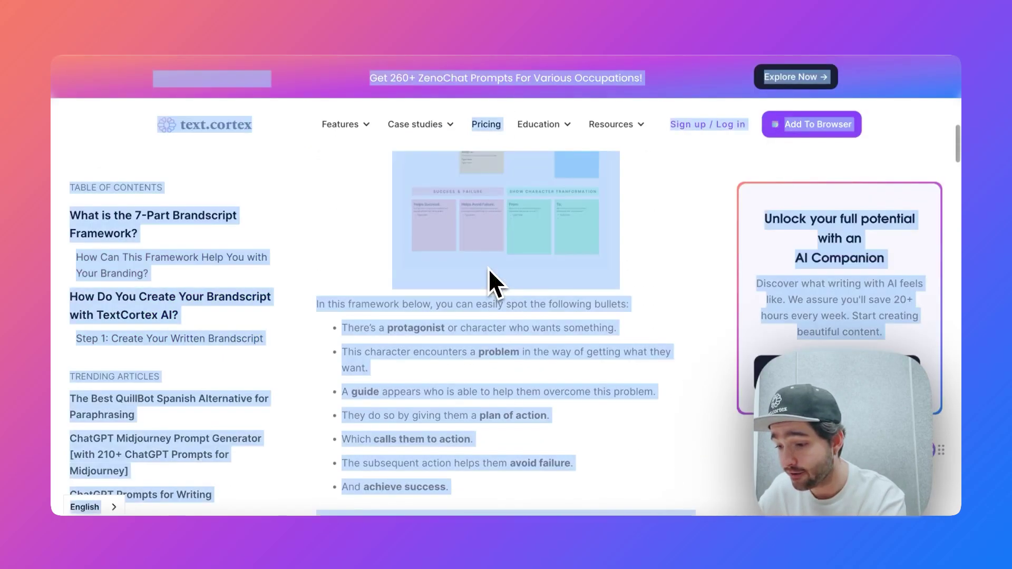
scroll(481, 305, "up", 5)
scroll(472, 341, "up", 2)
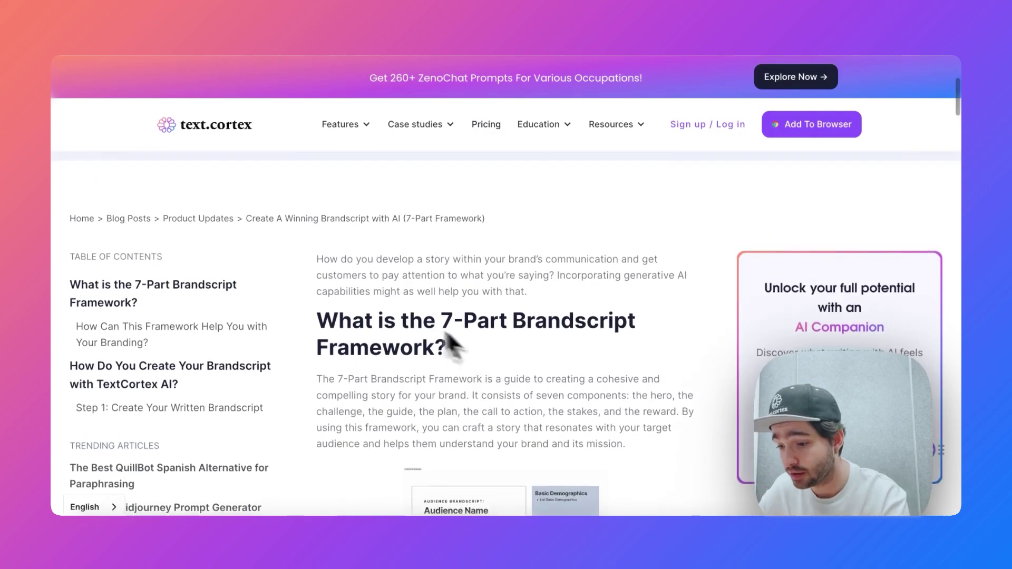
mouse_move(318, 259)
left_mouse_down()
mouse_move(440, 419)
mouse_move(475, 519)
mouse_move(524, 344)
left_mouse_up()
key("ctrl+c")
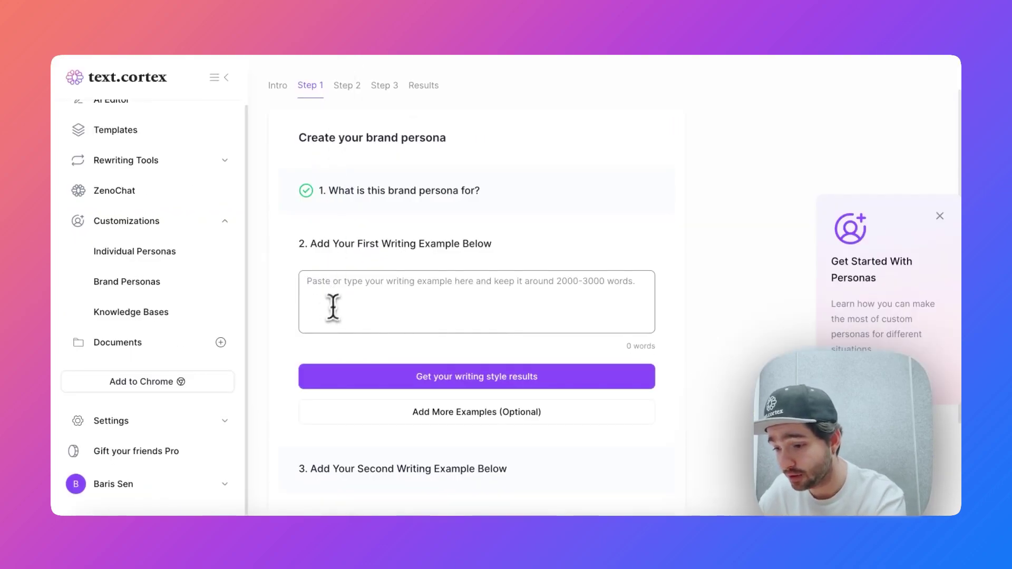
Step: Paste the copied blog article into the first writing example, bringing the sample to 820 words
left_click(332, 308)
key("ctrl+v")
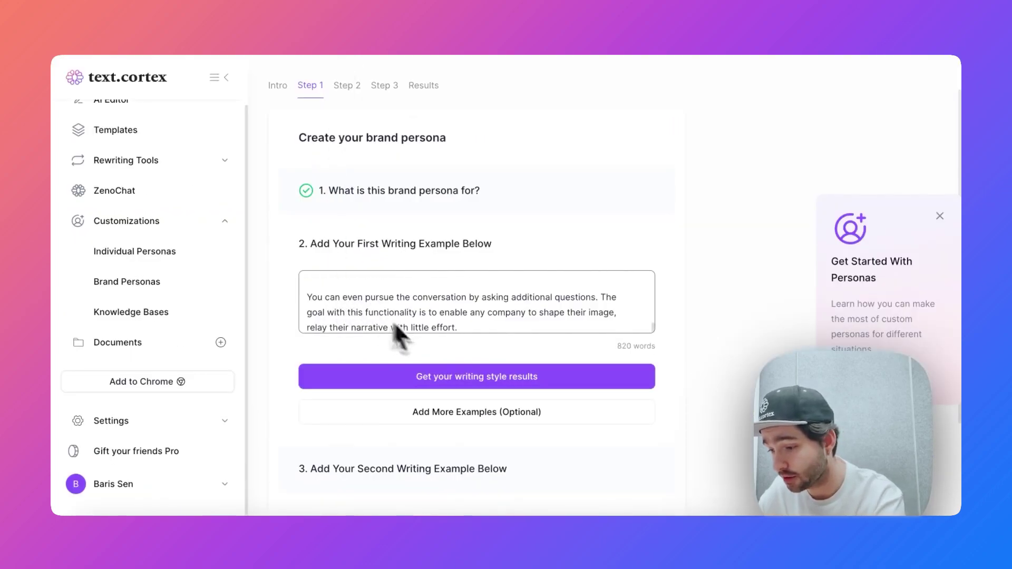
Step: Analyze the writing sample and make TextCortex Marketing Rep the default AI persona
left_click(512, 386)
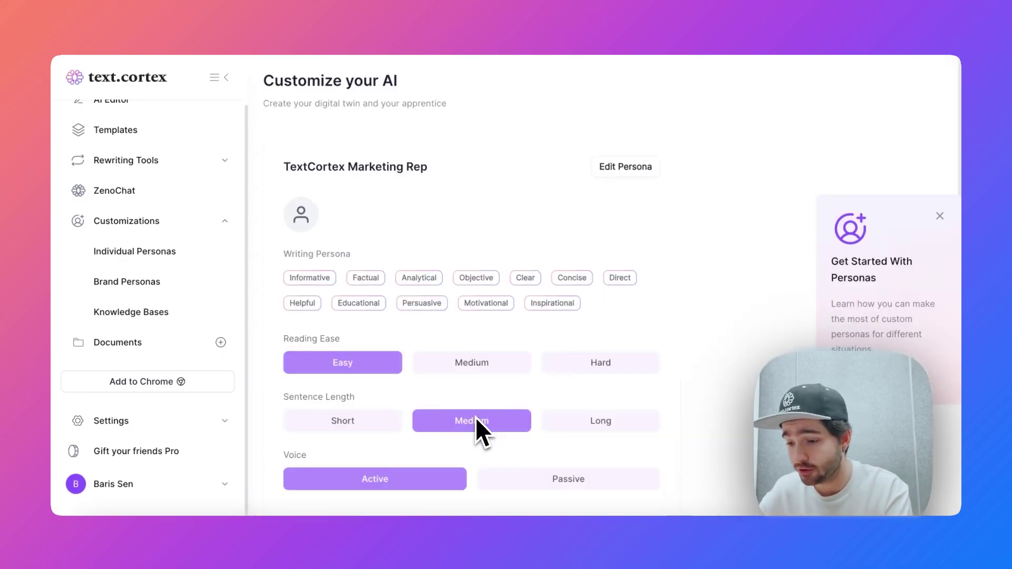
scroll(481, 349, "down", 5)
scroll(482, 347, "up", 5)
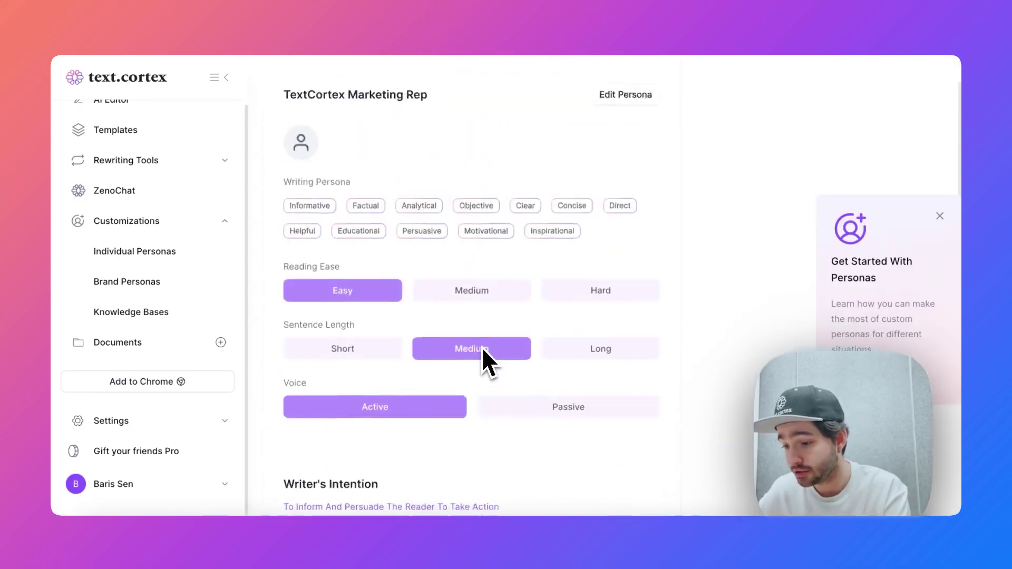
scroll(482, 347, "down", 1)
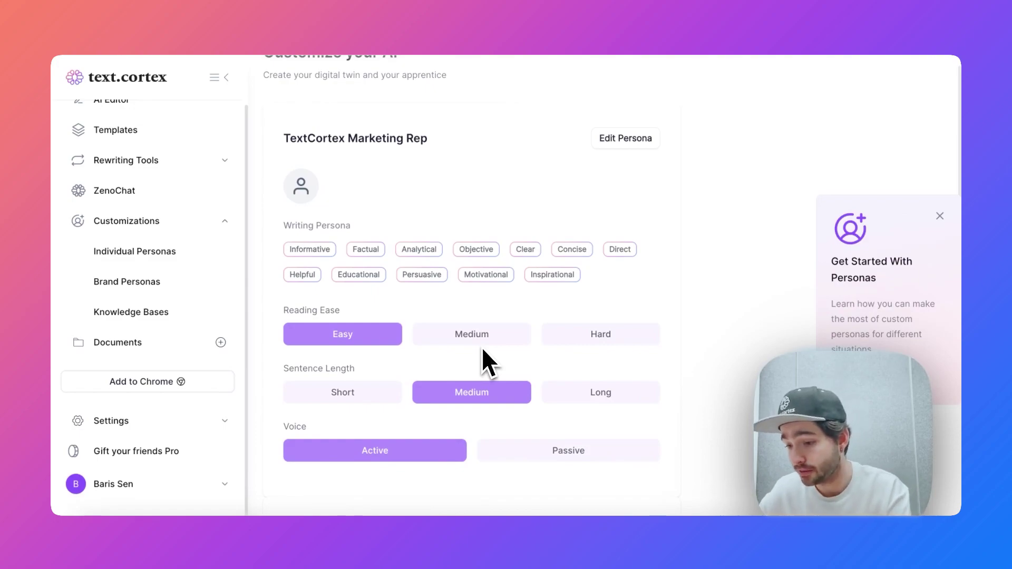
scroll(482, 347, "down", 2)
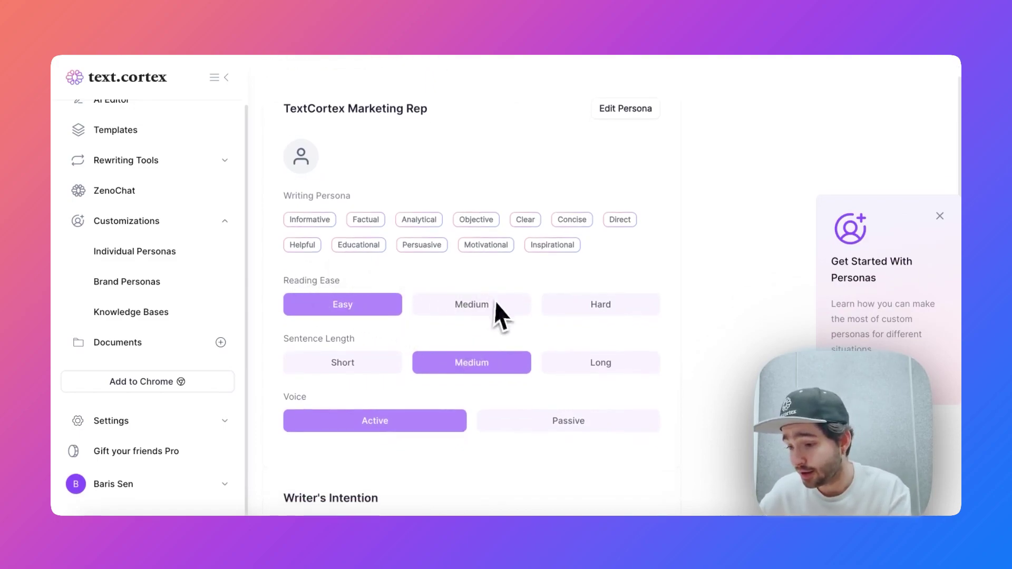
scroll(405, 338, "down", 4)
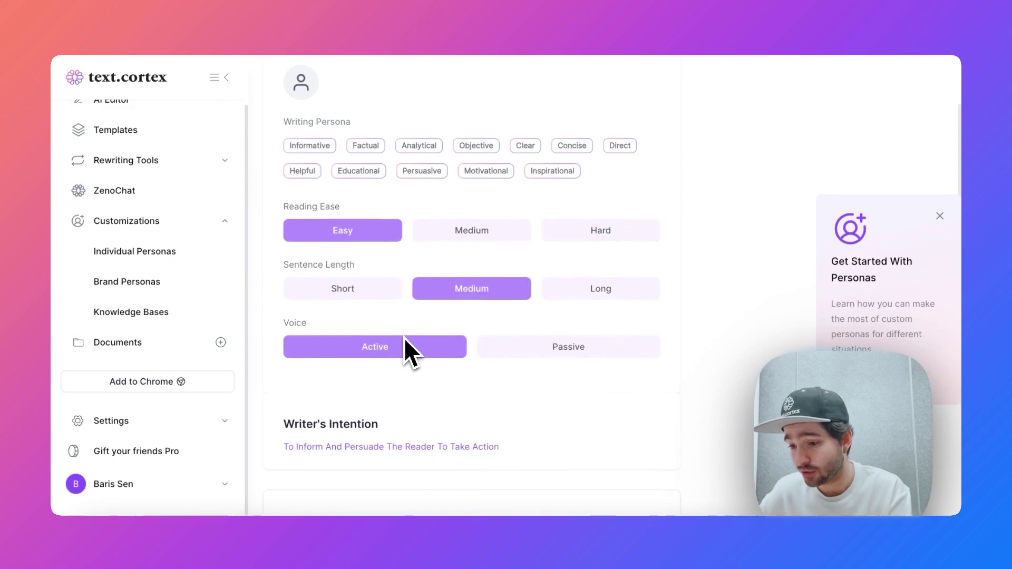
scroll(404, 338, "down", 2)
scroll(404, 338, "up", 3)
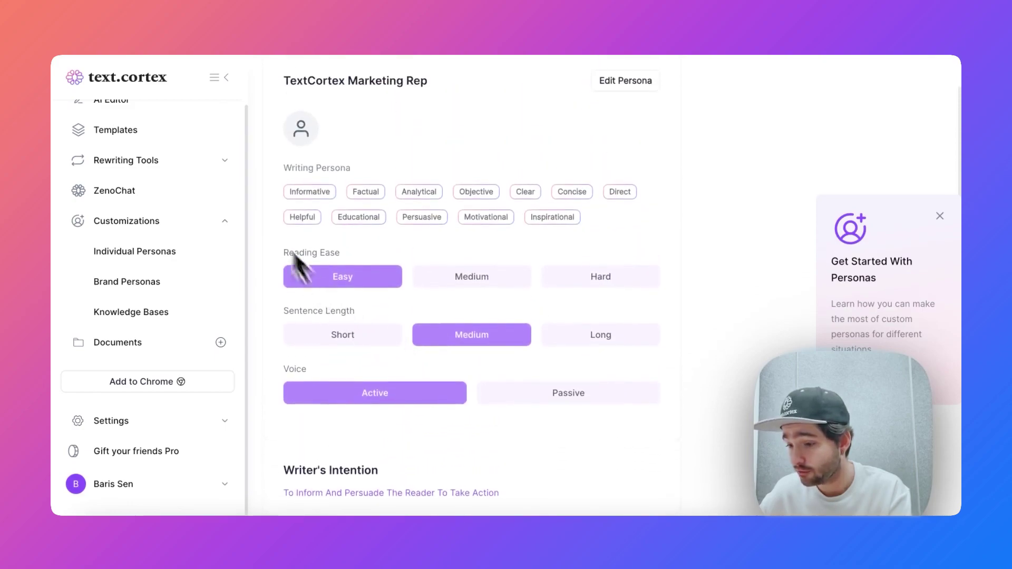
scroll(458, 231, "down", 1)
scroll(438, 181, "down", 1)
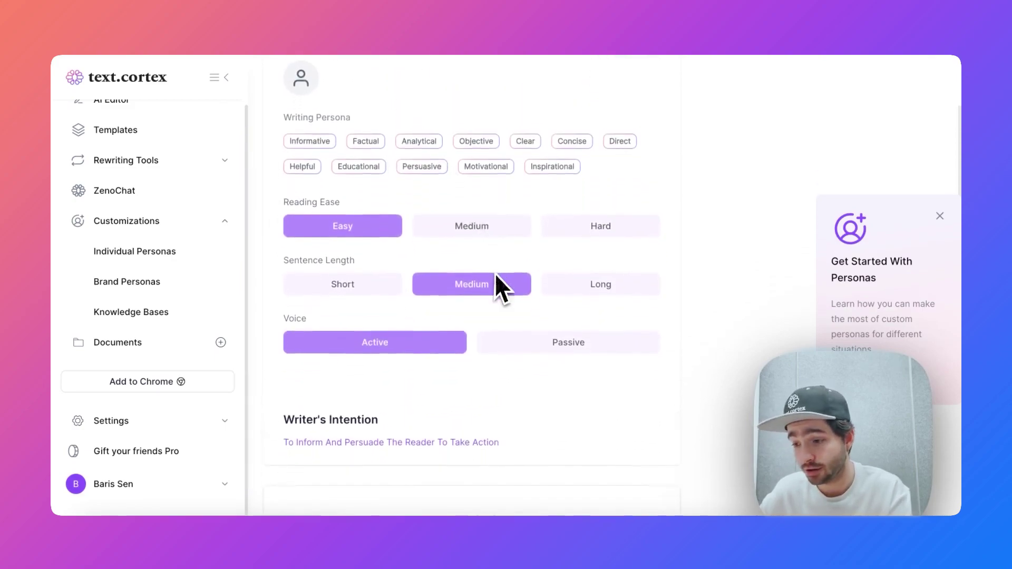
scroll(494, 272, "down", 2)
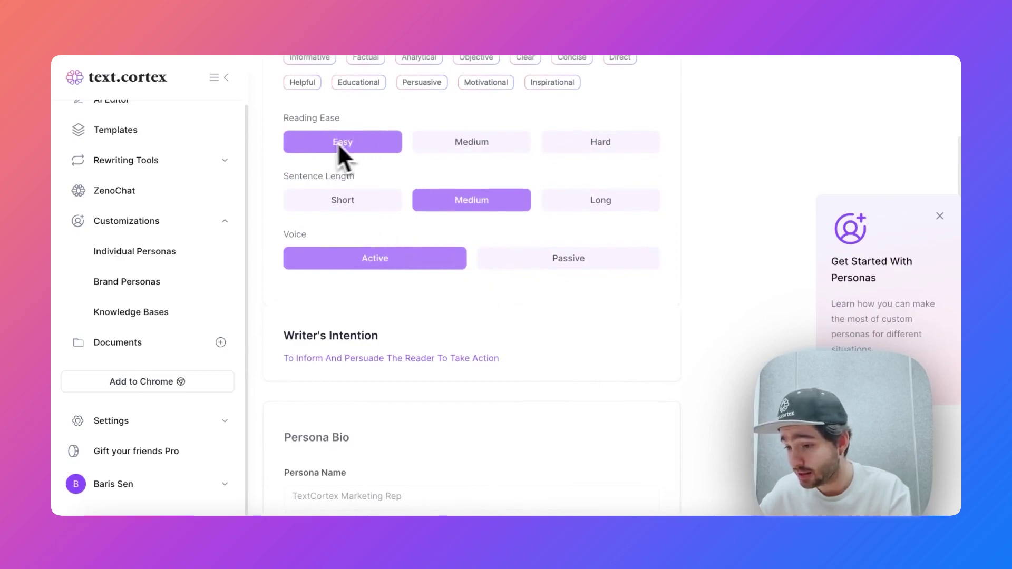
scroll(374, 276, "down", 2)
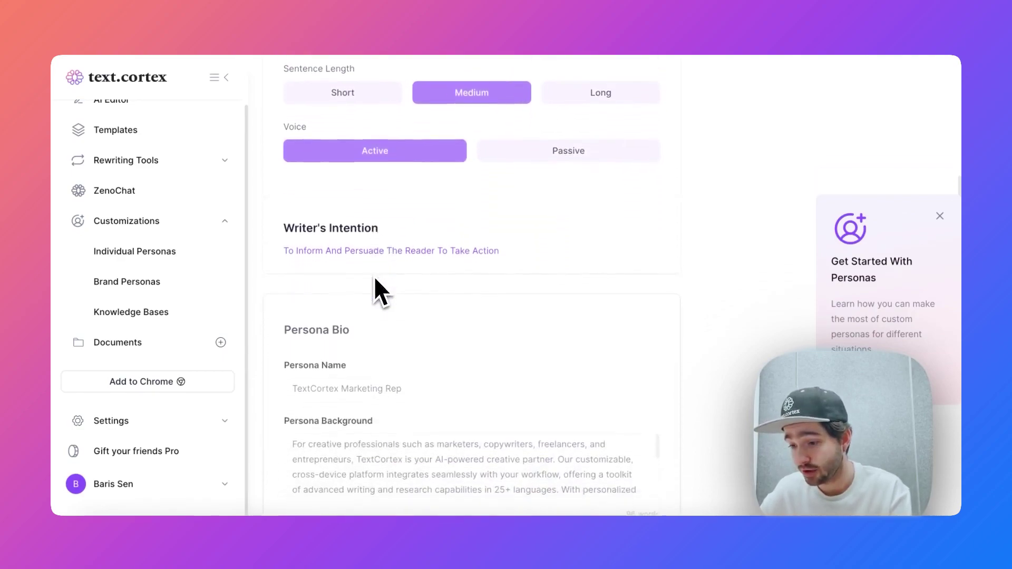
scroll(374, 276, "down", 1)
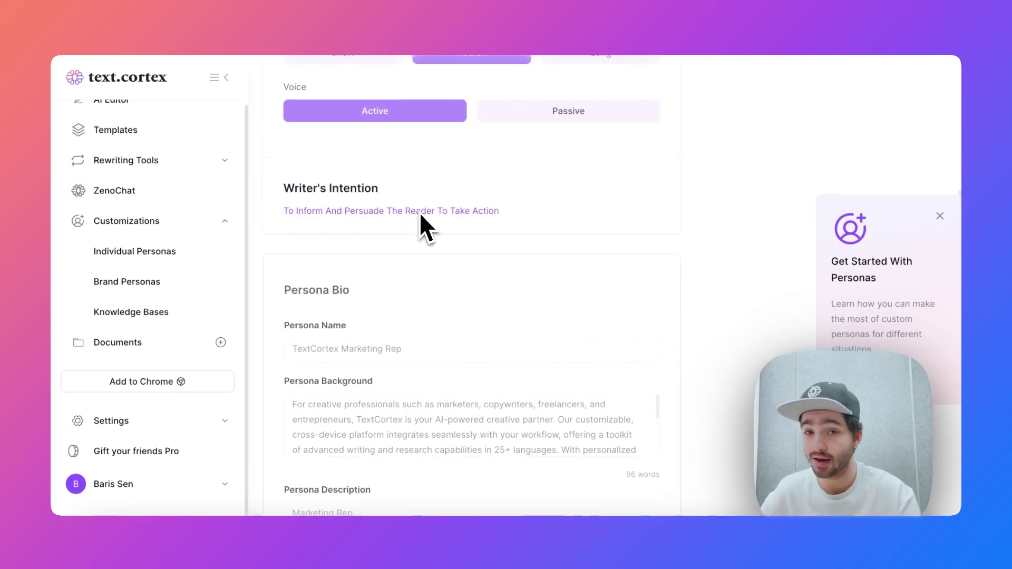
scroll(419, 214, "down", 2)
scroll(420, 215, "down", 5)
scroll(420, 226, "down", 1)
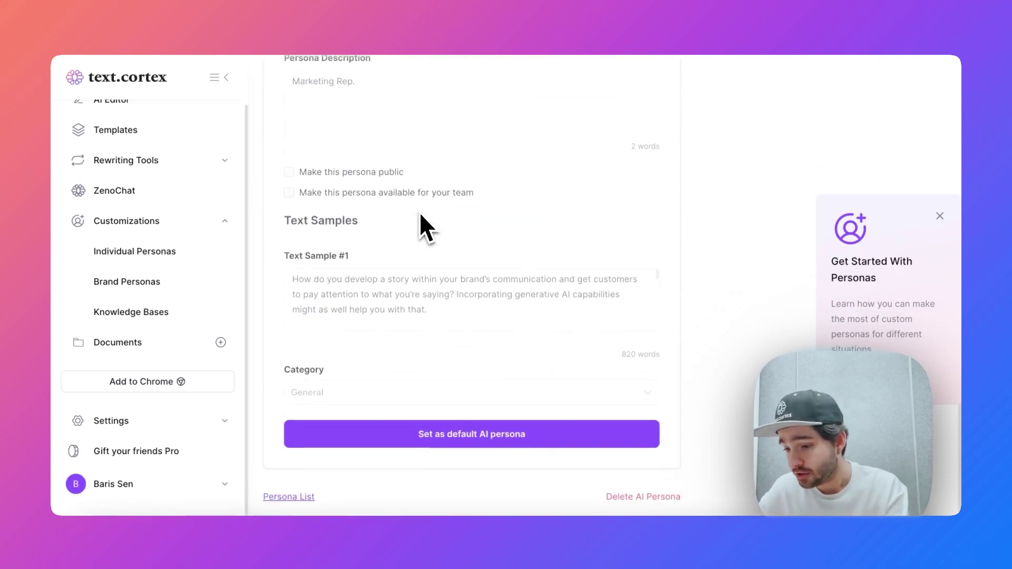
left_click(437, 445)
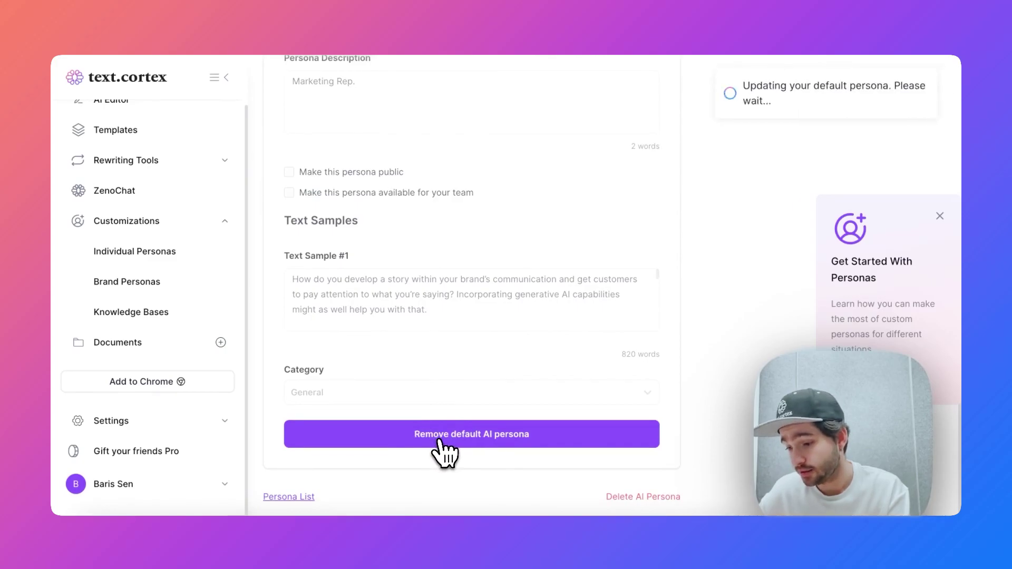
scroll(309, 332, "up", 2)
scroll(324, 305, "up", 1)
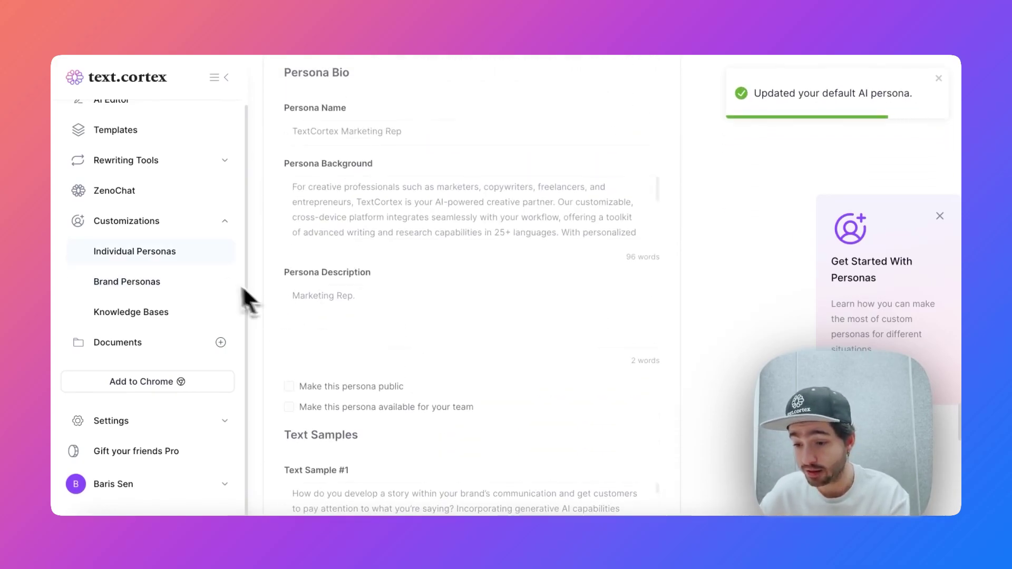
Step: In ZenoChat, ask the new persona 'What are your visions for your users?'
left_click(180, 207)
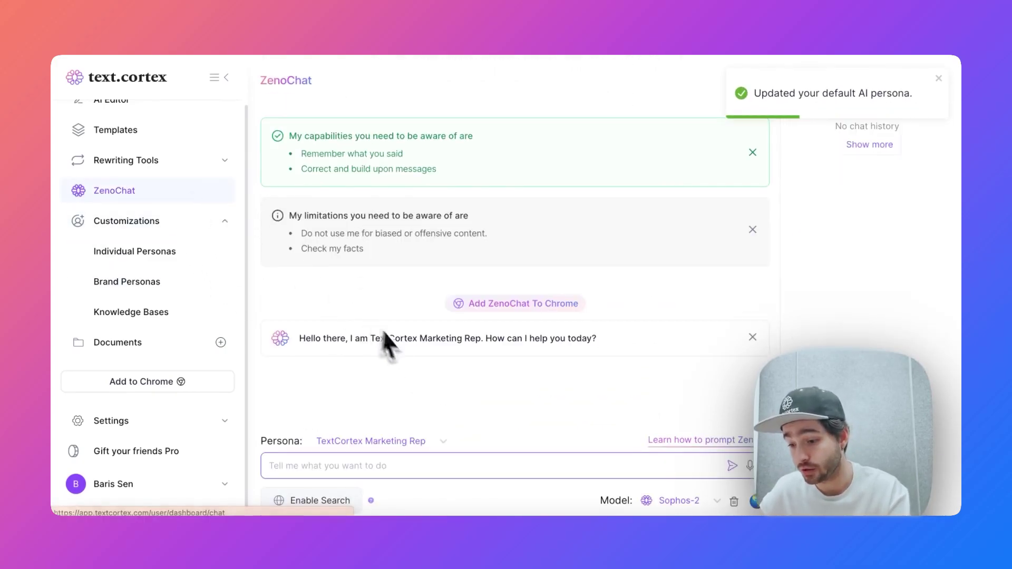
left_click(356, 467)
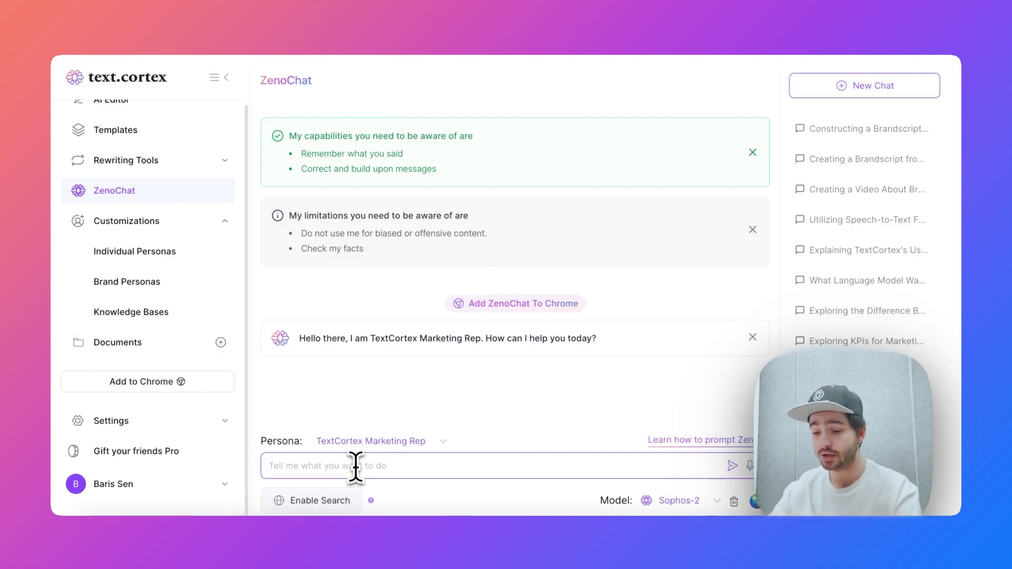
type("What are your visions for your users?")
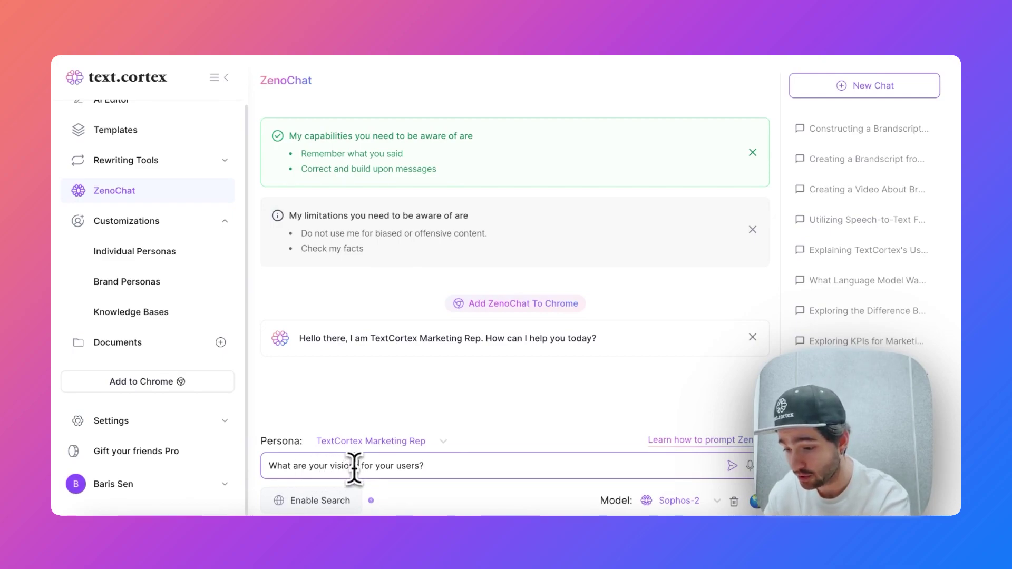
key("Return")
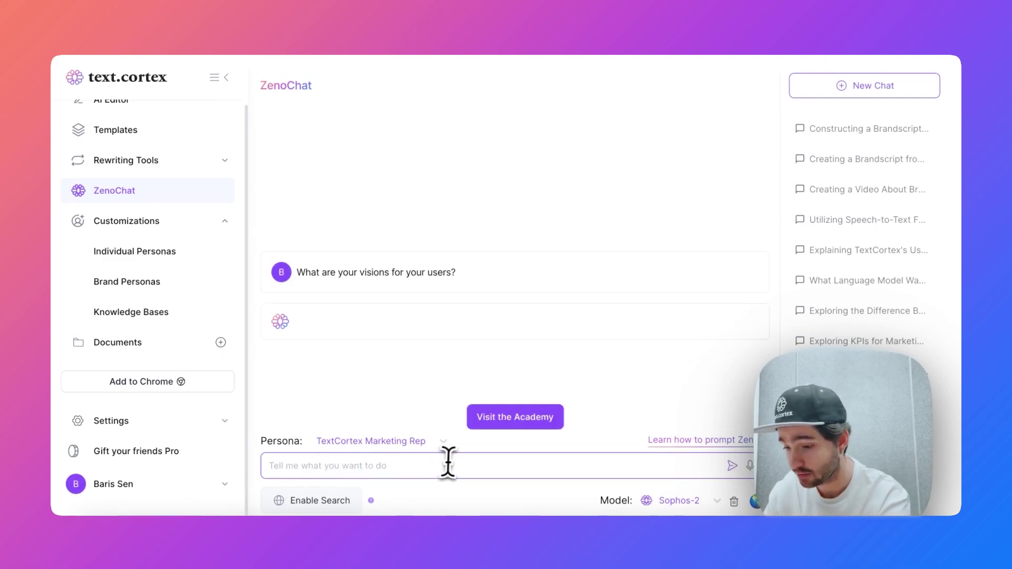